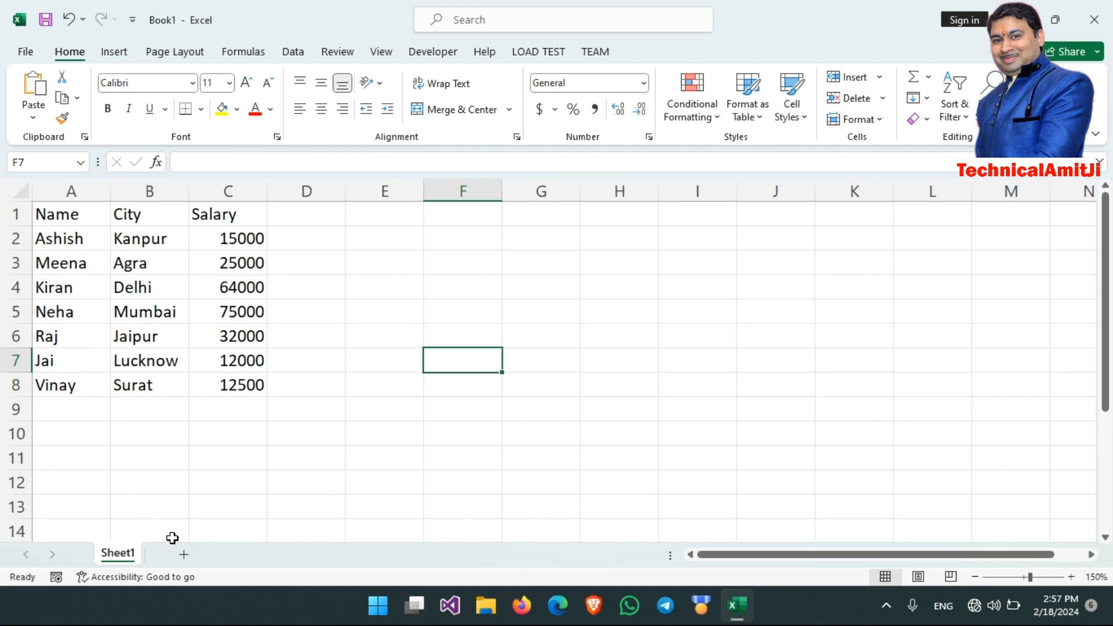
- Add a second worksheet and copy the Name, City and Salary table in A1:C8 of Sheet1
{"action": "left_click", "coordinate": [184, 554]}
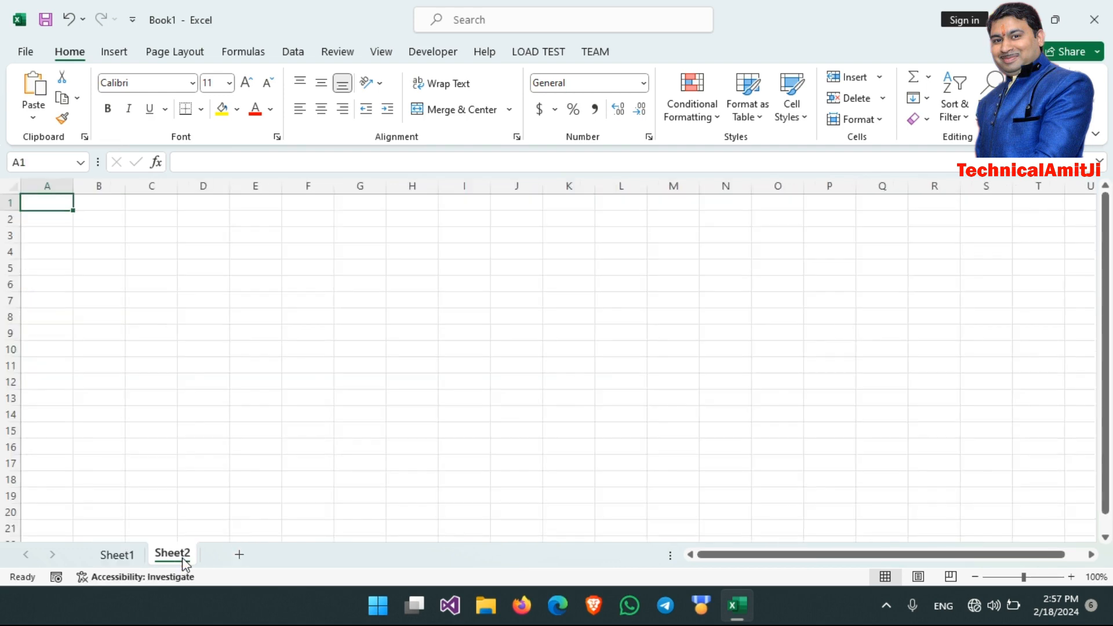
{"action": "left_click", "coordinate": [118, 556]}
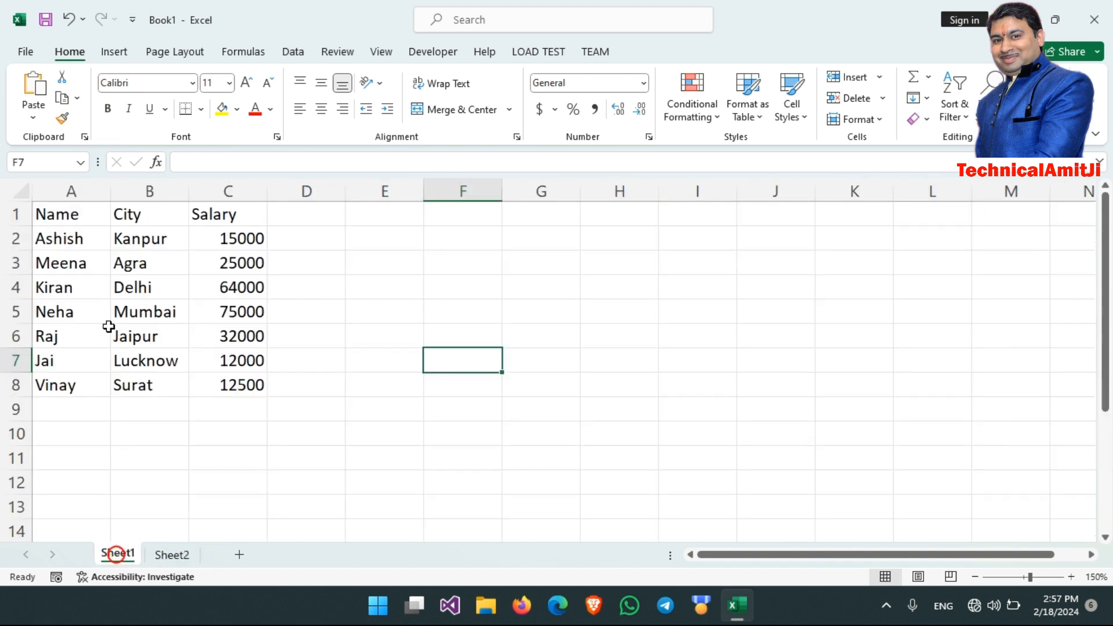
{"action": "left_click_drag", "start_coordinate": [76, 215], "coordinate": [241, 382]}
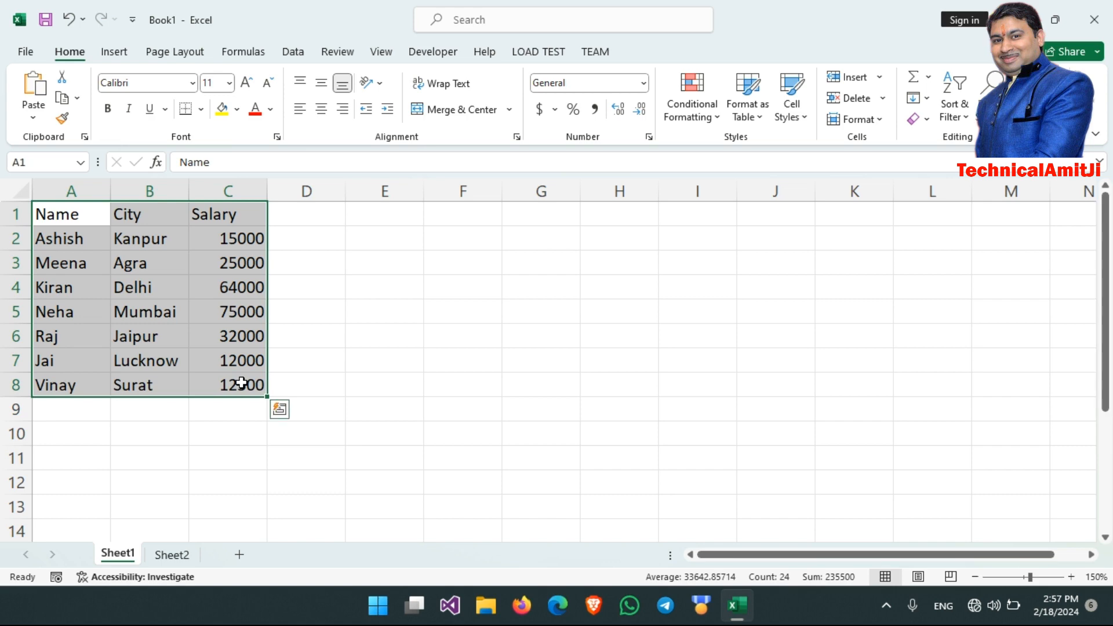
{"action": "left_click", "coordinate": [61, 100]}
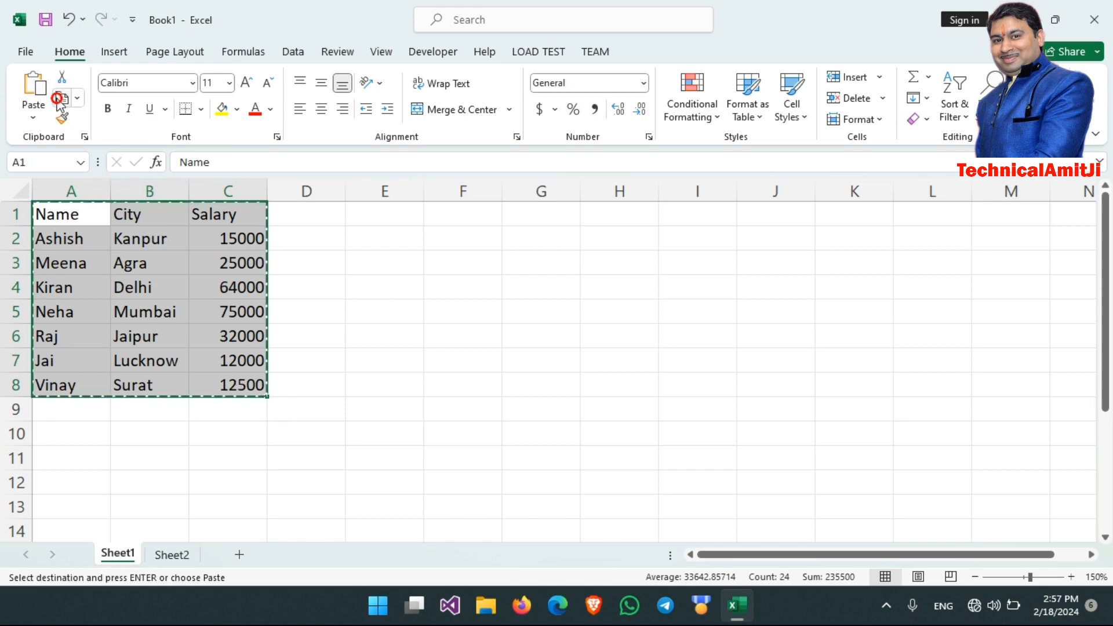
- Paste the copied table into Sheet2 at A1 using Paste Special with Transpose, so the records run across the columns
{"action": "left_click", "coordinate": [172, 555]}
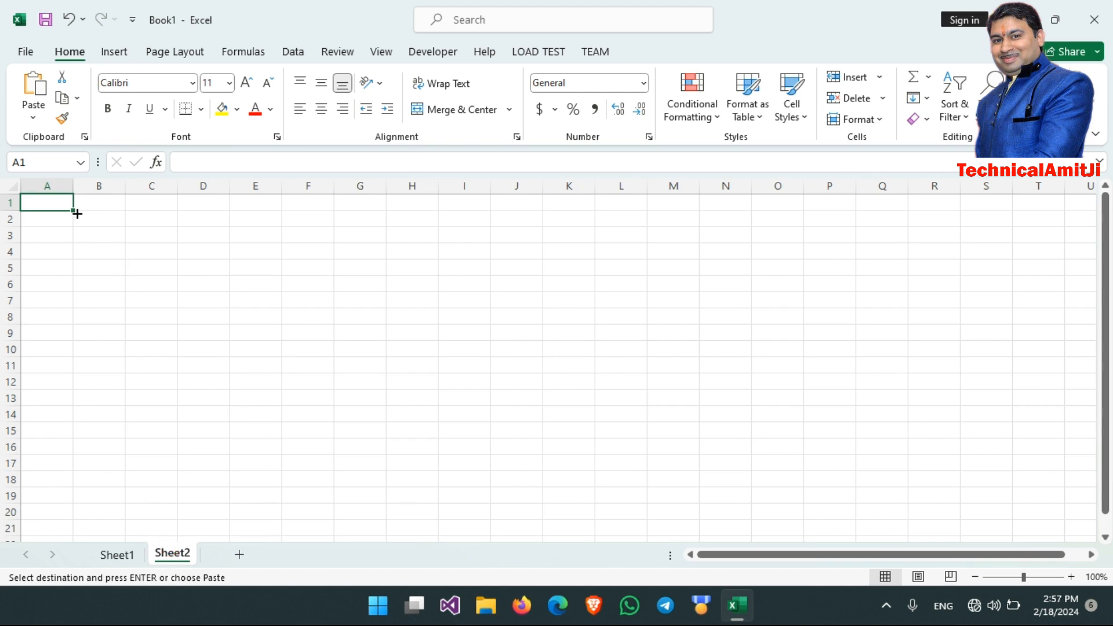
{"action": "left_click", "coordinate": [31, 116]}
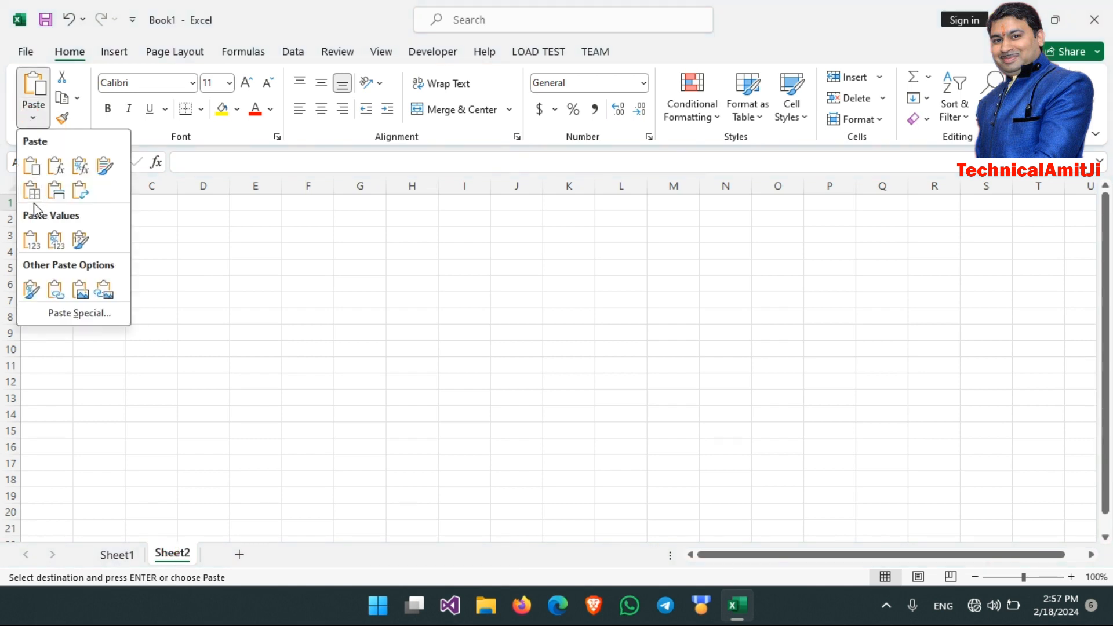
{"action": "left_click", "coordinate": [64, 313]}
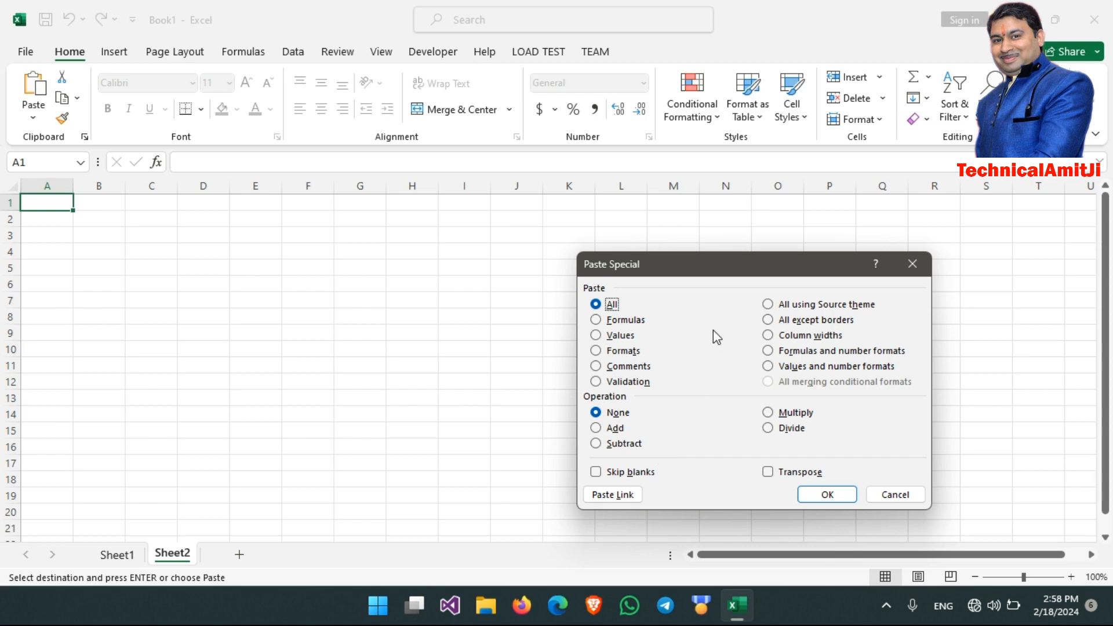
{"action": "left_click_drag", "start_coordinate": [721, 270], "coordinate": [430, 243]}
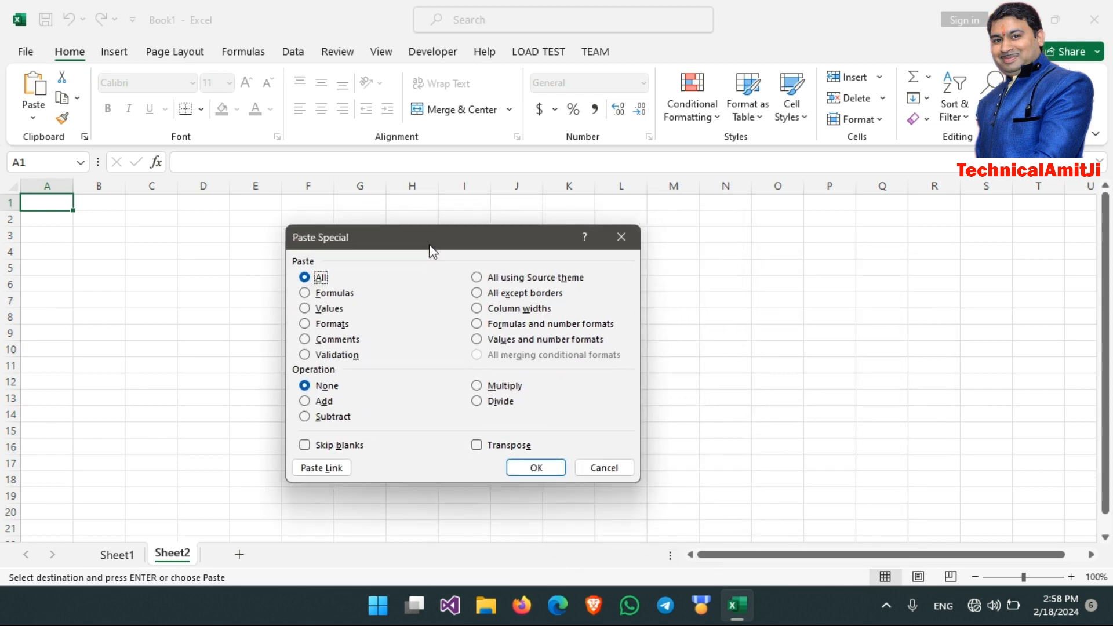
{"action": "left_click", "coordinate": [477, 445]}
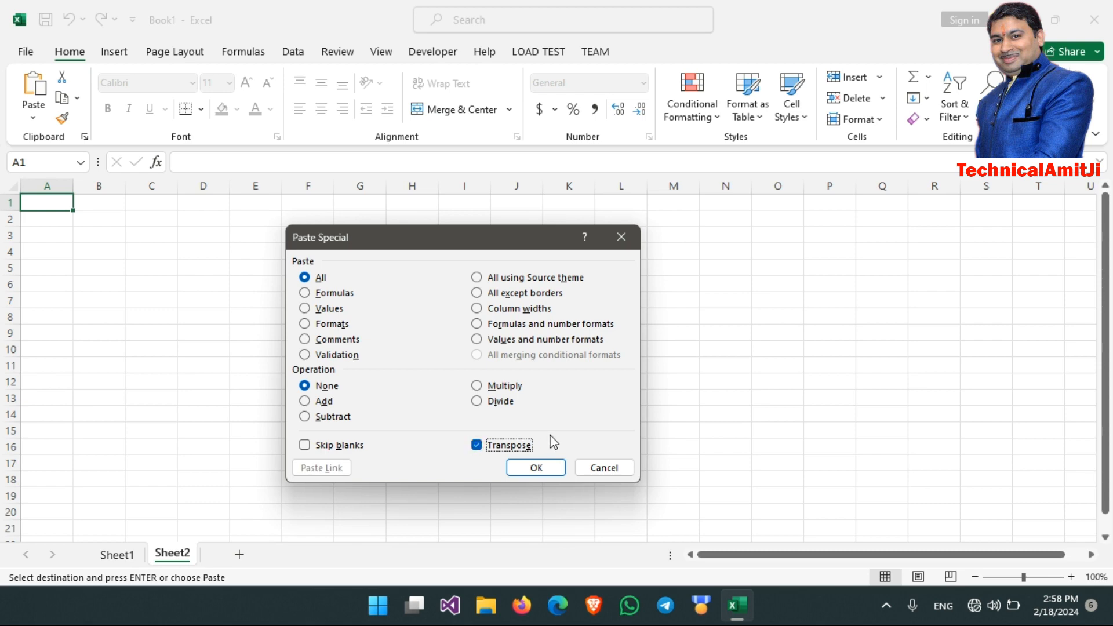
{"action": "left_click", "coordinate": [536, 468]}
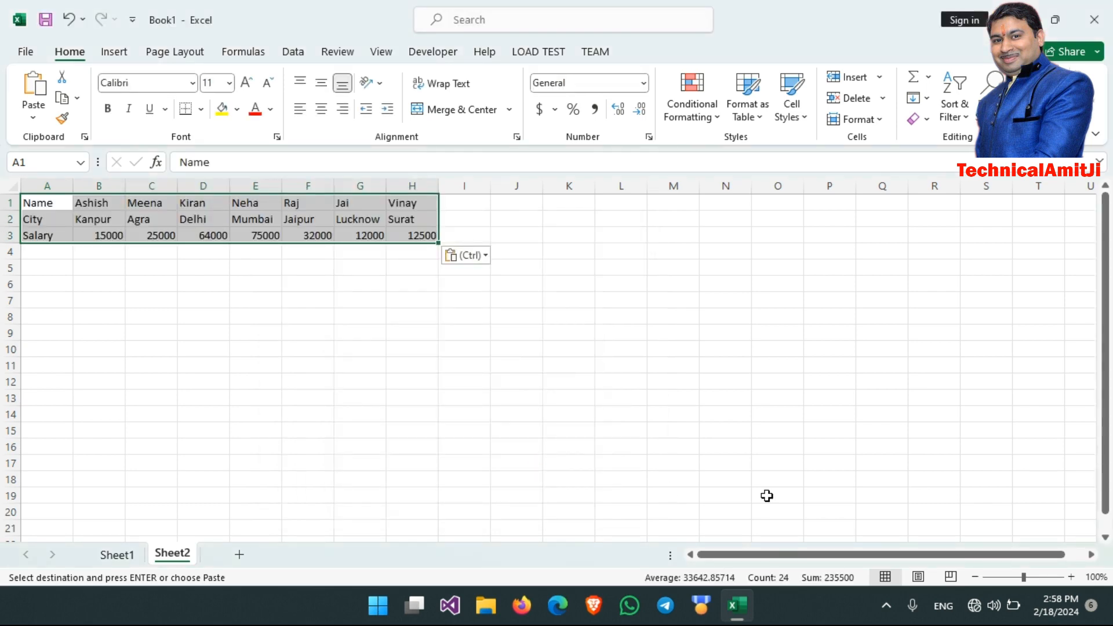
- Copy the Name, City and Salary labels from A1:A3 to A6:A8 on Sheet2
{"action": "left_click", "coordinate": [1072, 576]}
{"action": "left_click", "coordinate": [1072, 577]}
{"action": "left_click", "coordinate": [1072, 577]}
{"action": "left_click", "coordinate": [1072, 577]}
{"action": "left_click", "coordinate": [1071, 576]}
{"action": "left_click", "coordinate": [1072, 576]}
{"action": "left_click", "coordinate": [1071, 577]}
{"action": "left_click", "coordinate": [1071, 576]}
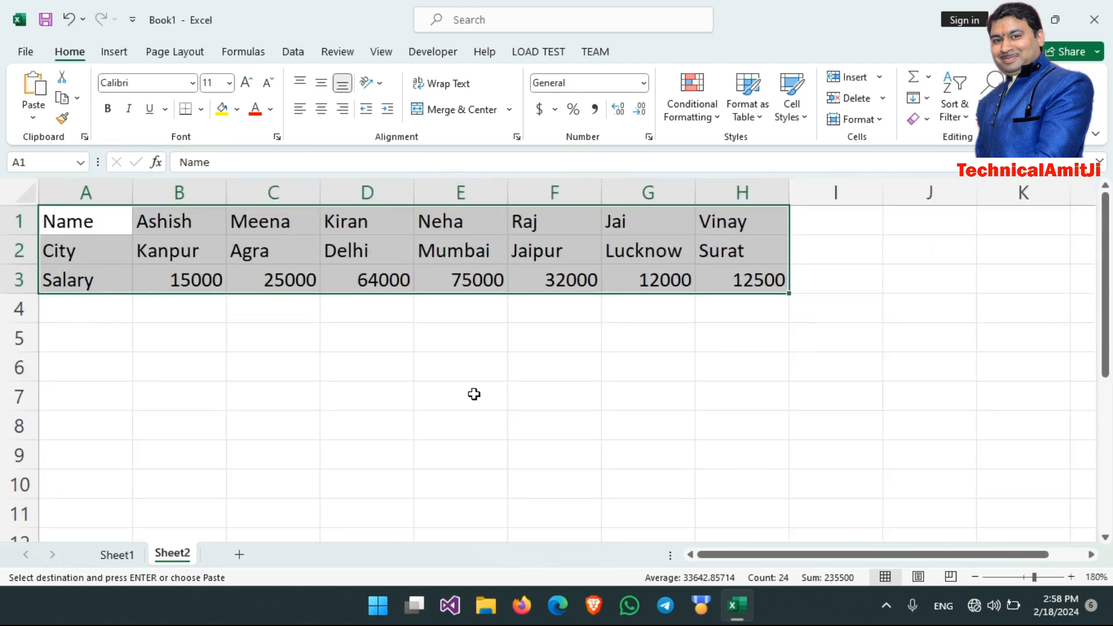
{"action": "left_click", "coordinate": [231, 356]}
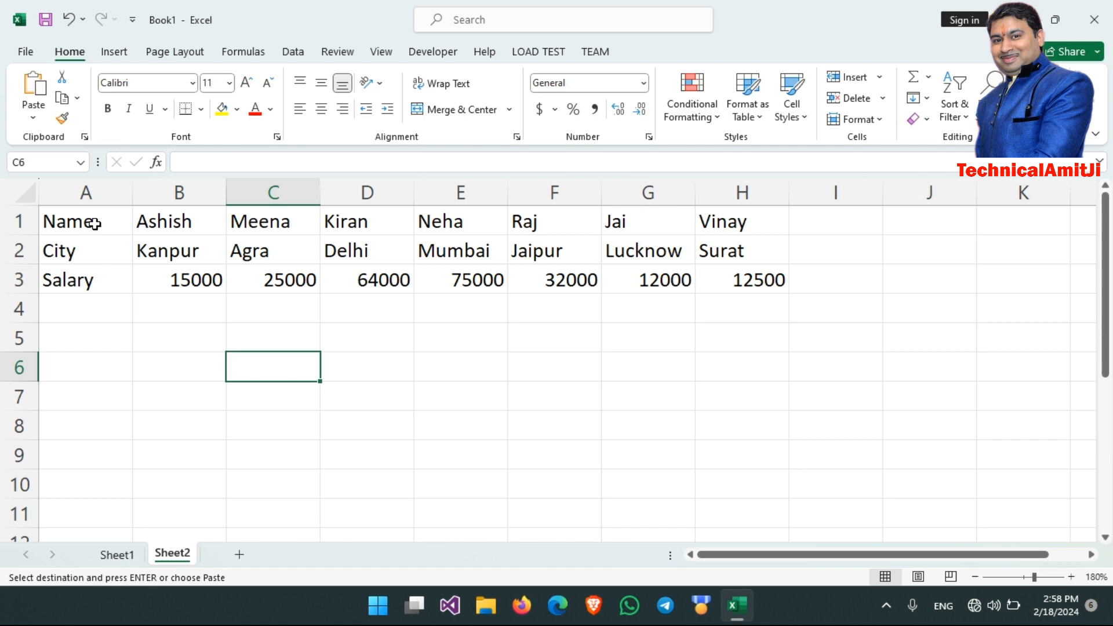
{"action": "left_click_drag", "start_coordinate": [94, 224], "coordinate": [94, 281]}
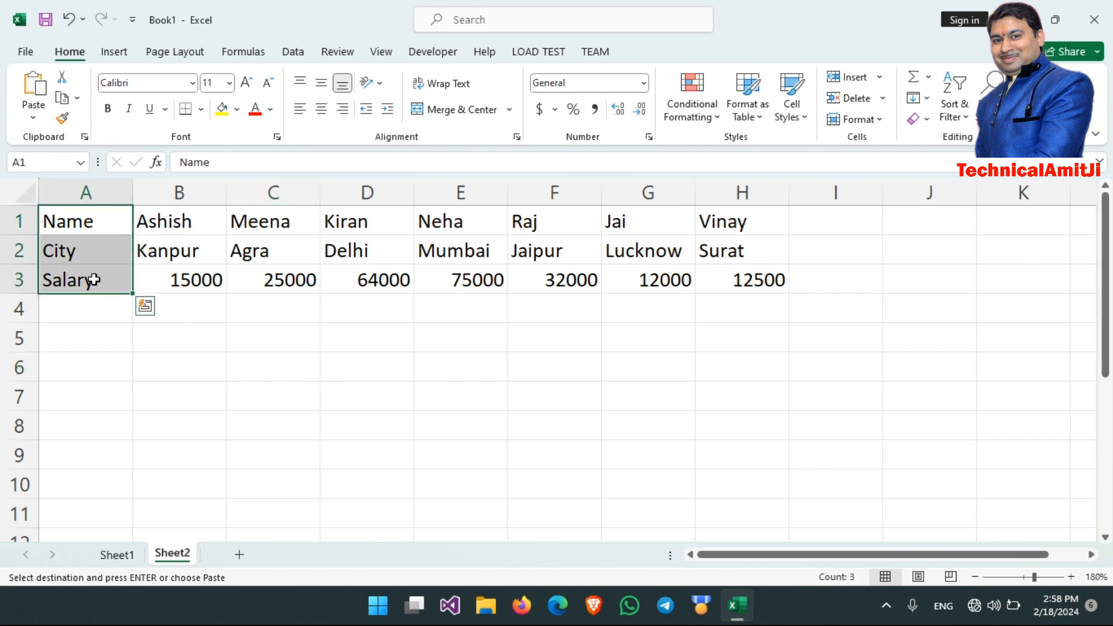
{"action": "left_click", "coordinate": [91, 371]}
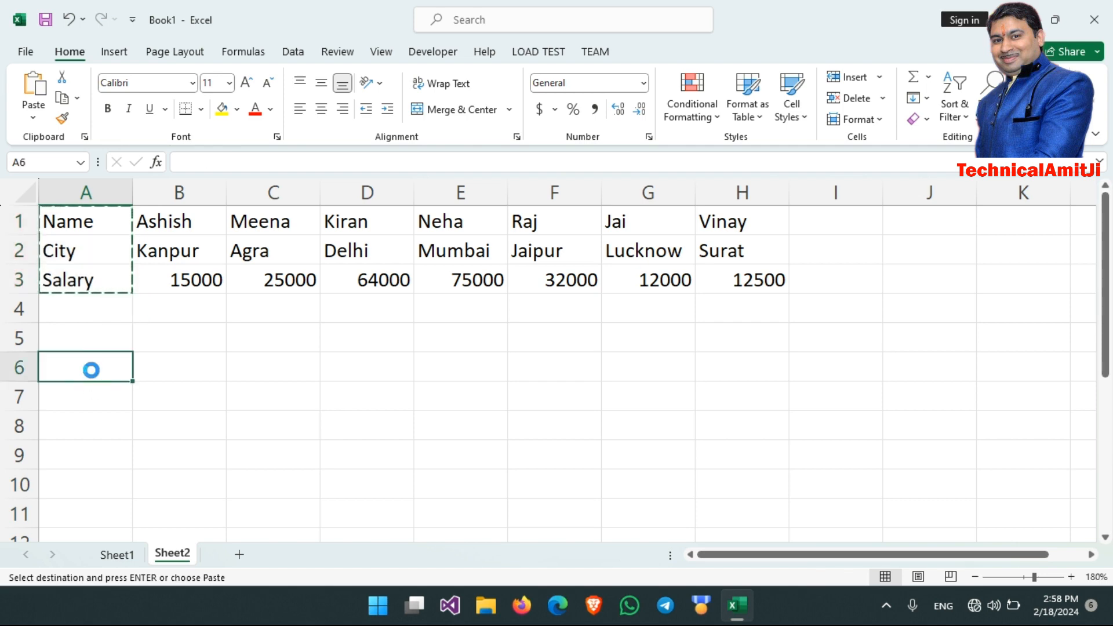
{"action": "key", "text": "ctrl+v"}
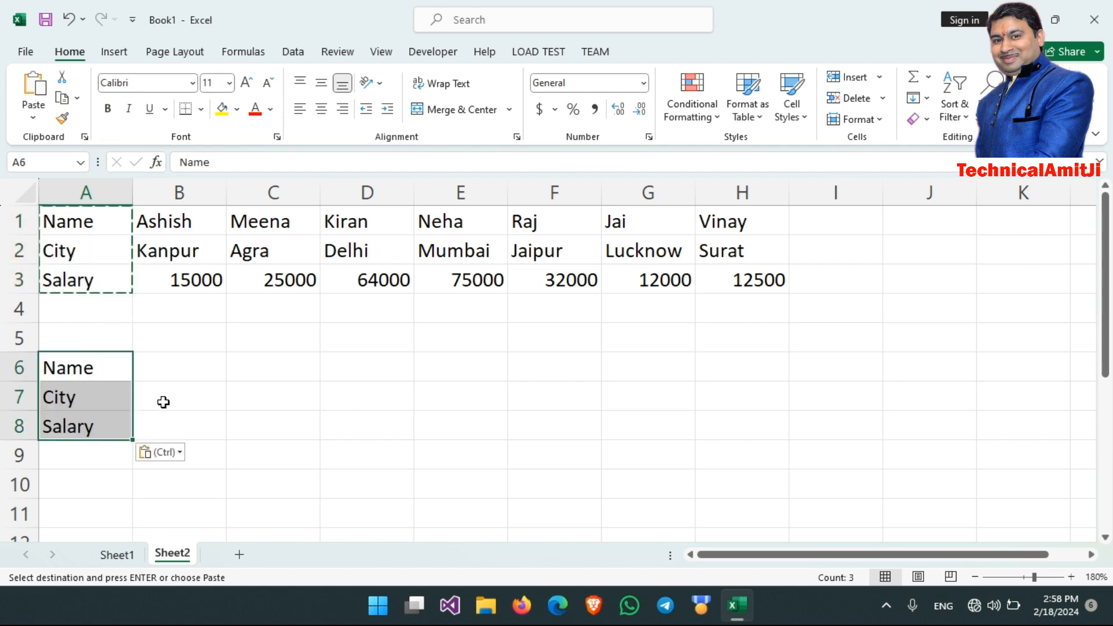
- Begin an HLOOKUP formula in B7 with B6 as the lookup value and the absolute range $B$1:$H$3 as the table array
{"action": "left_click", "coordinate": [172, 364]}
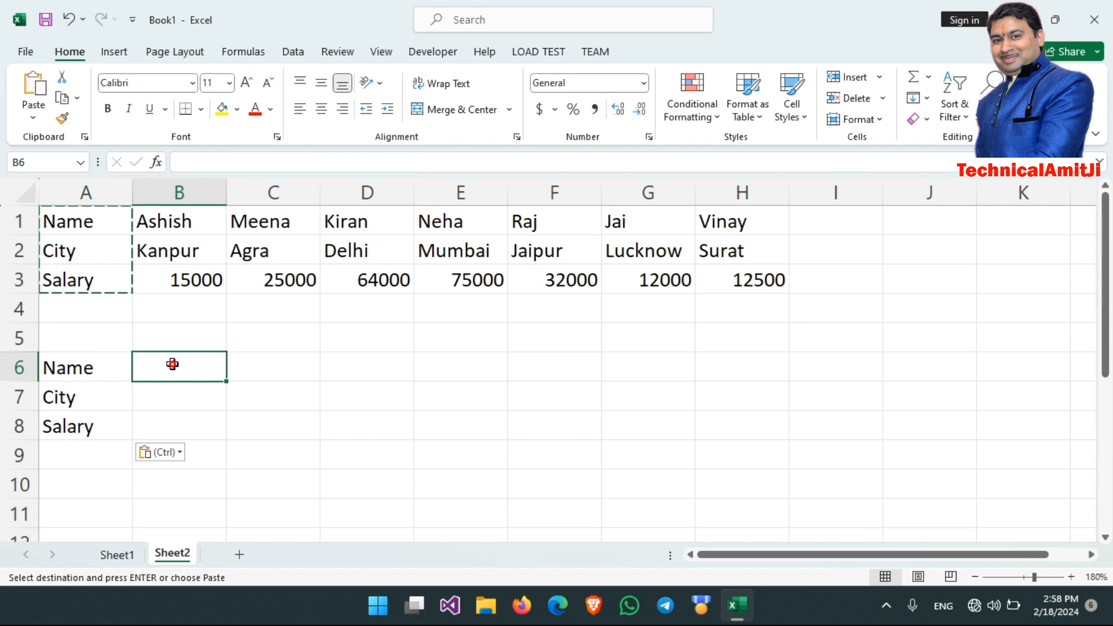
{"action": "left_click", "coordinate": [174, 400]}
{"action": "left_click", "coordinate": [174, 423]}
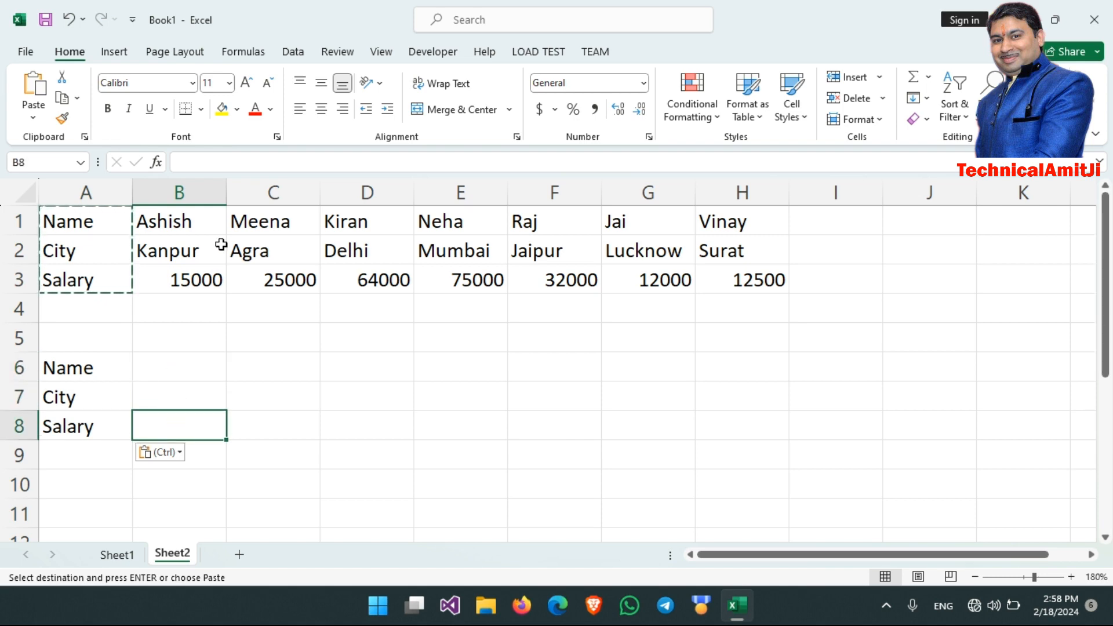
{"action": "left_click", "coordinate": [197, 394]}
{"action": "key", "text": "Escape"}
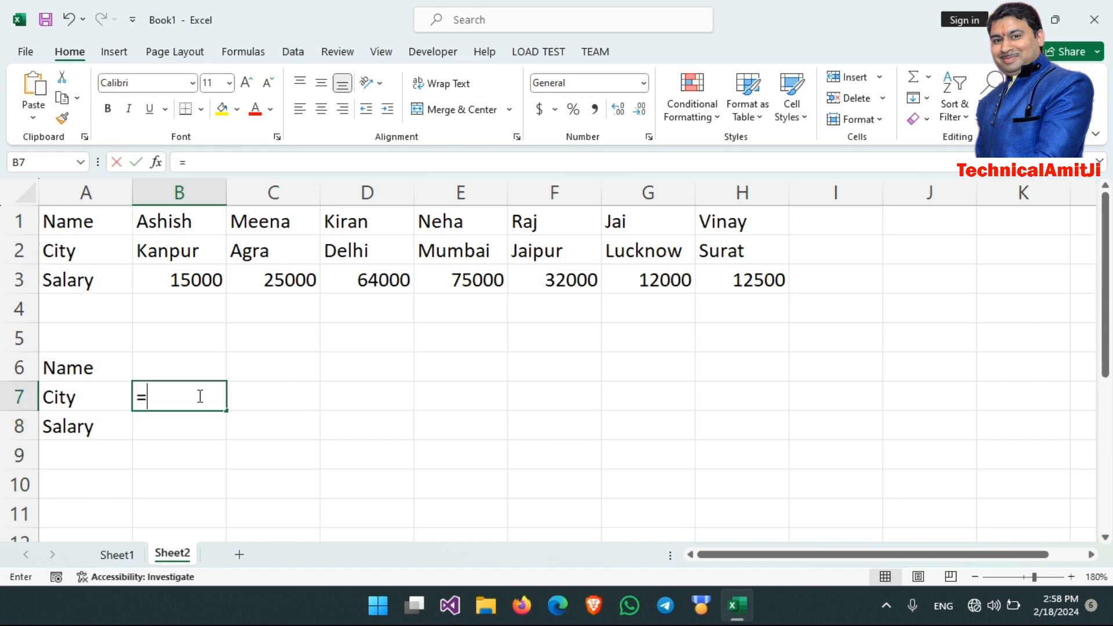
{"action": "type", "text": "=hlookup"}
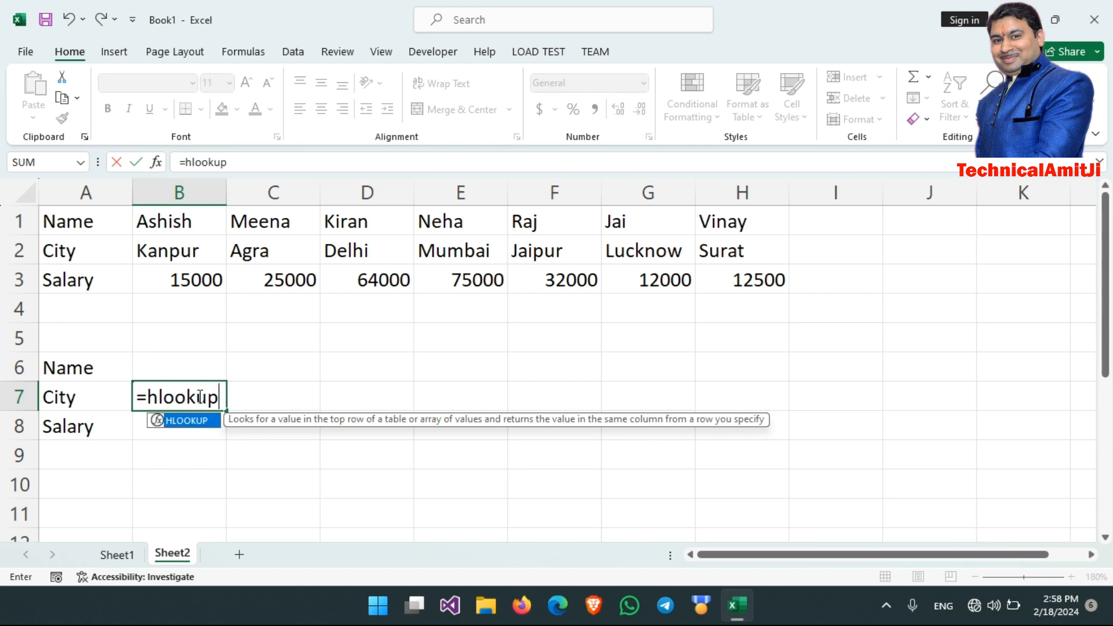
{"action": "type", "text": "("}
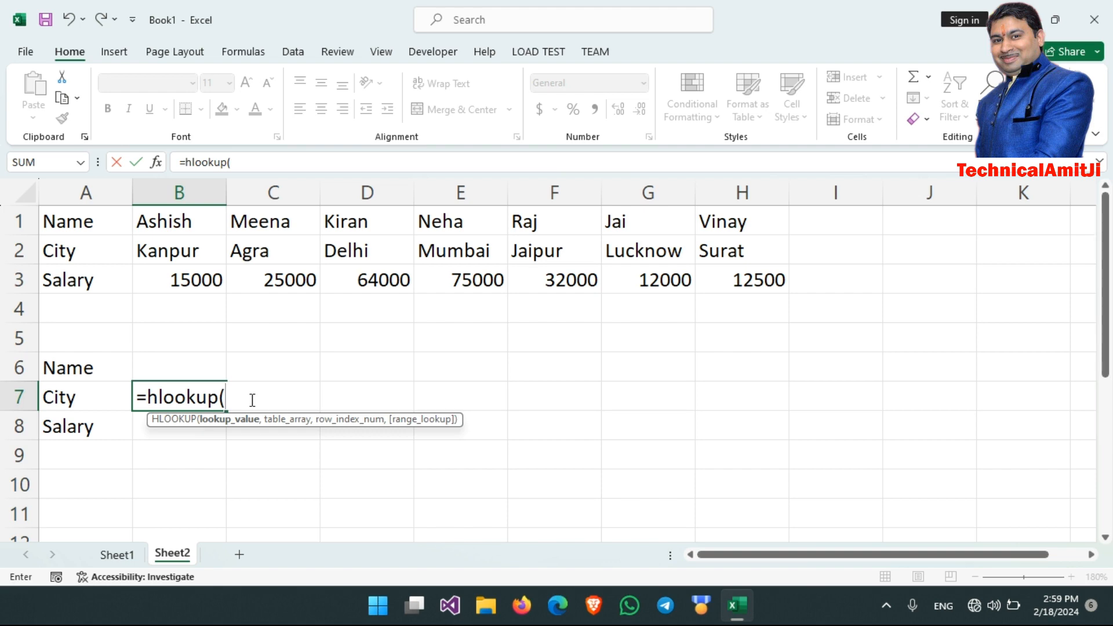
{"action": "left_click", "coordinate": [186, 367]}
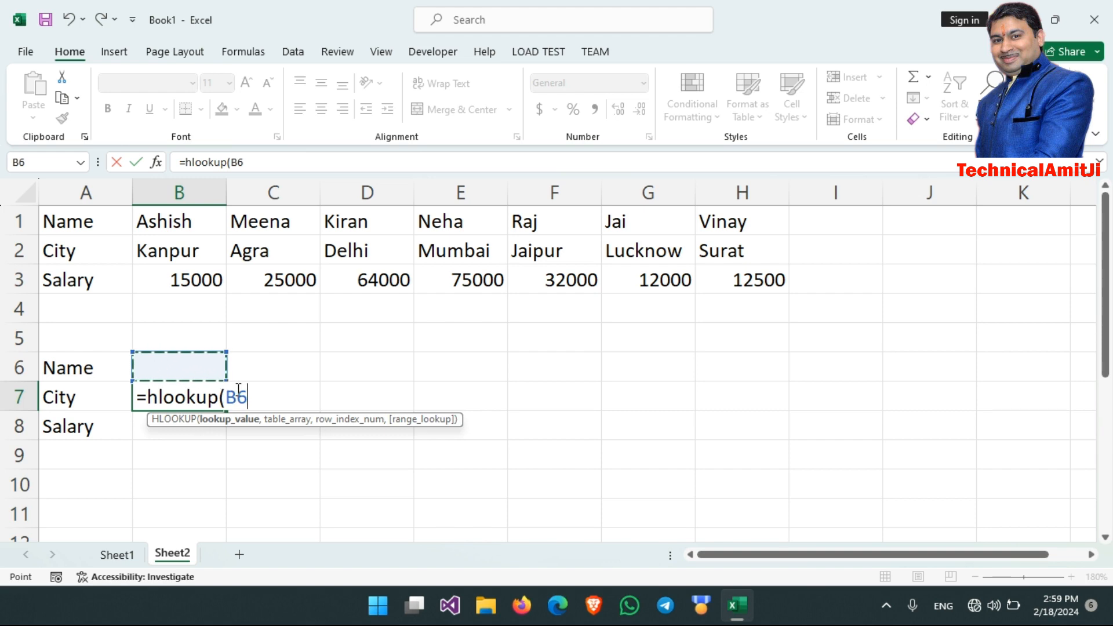
{"action": "type", "text": ","}
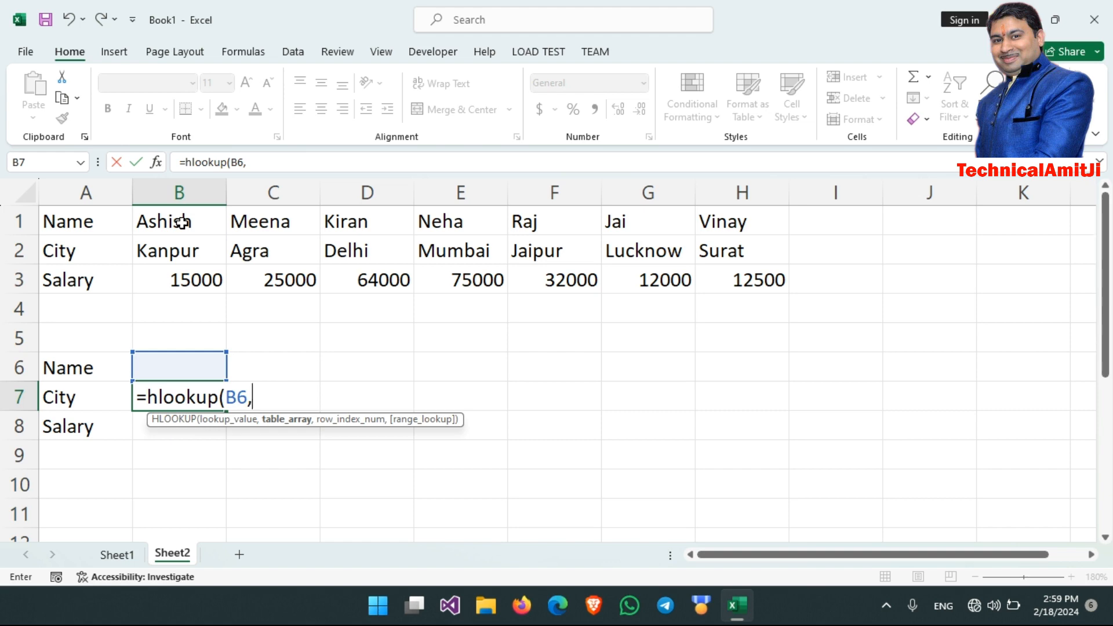
{"action": "left_click_drag", "start_coordinate": [182, 221], "coordinate": [726, 271]}
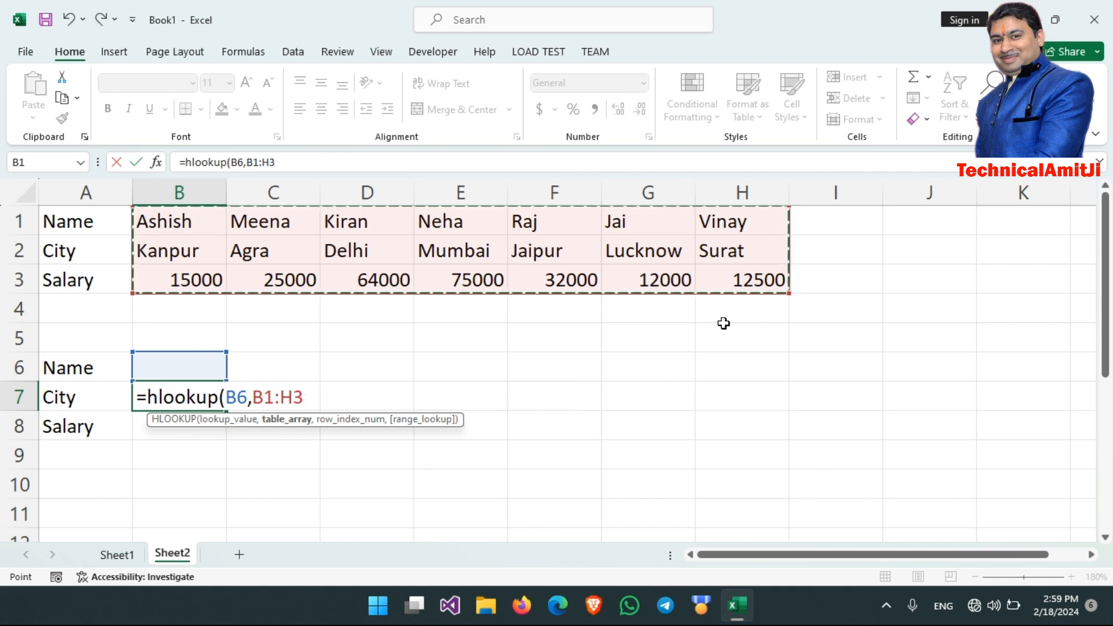
{"action": "key", "text": "F4"}
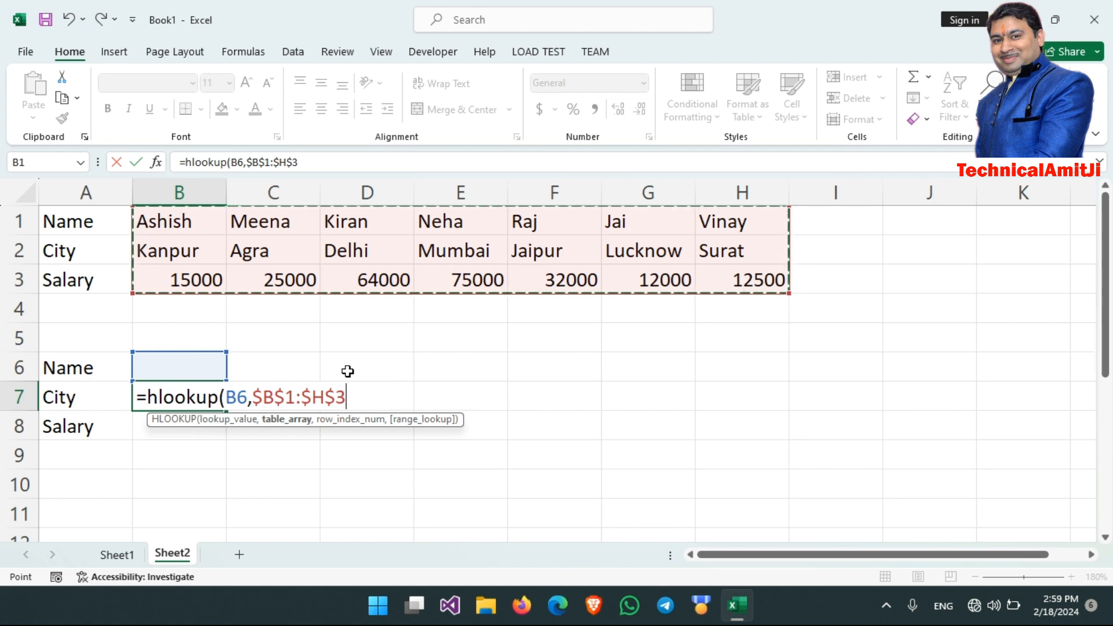
- Complete the HLOOKUP formula in B7 with row index 2 and exact match 0, and enter it
{"action": "type", "text": ","}
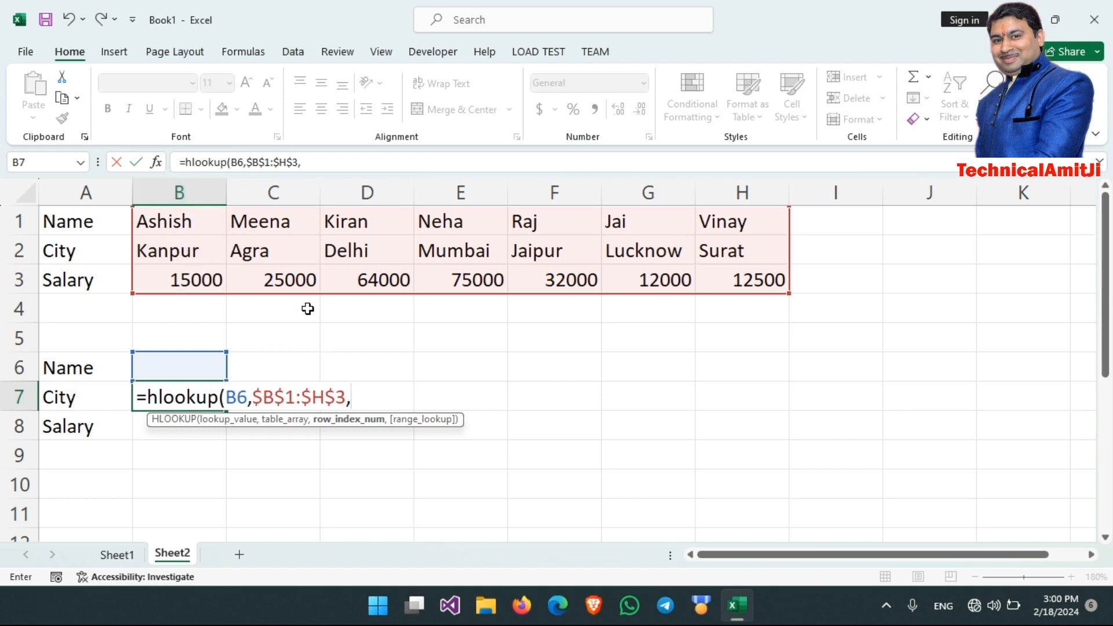
{"action": "type", "text": "2"}
{"action": "type", "text": ","}
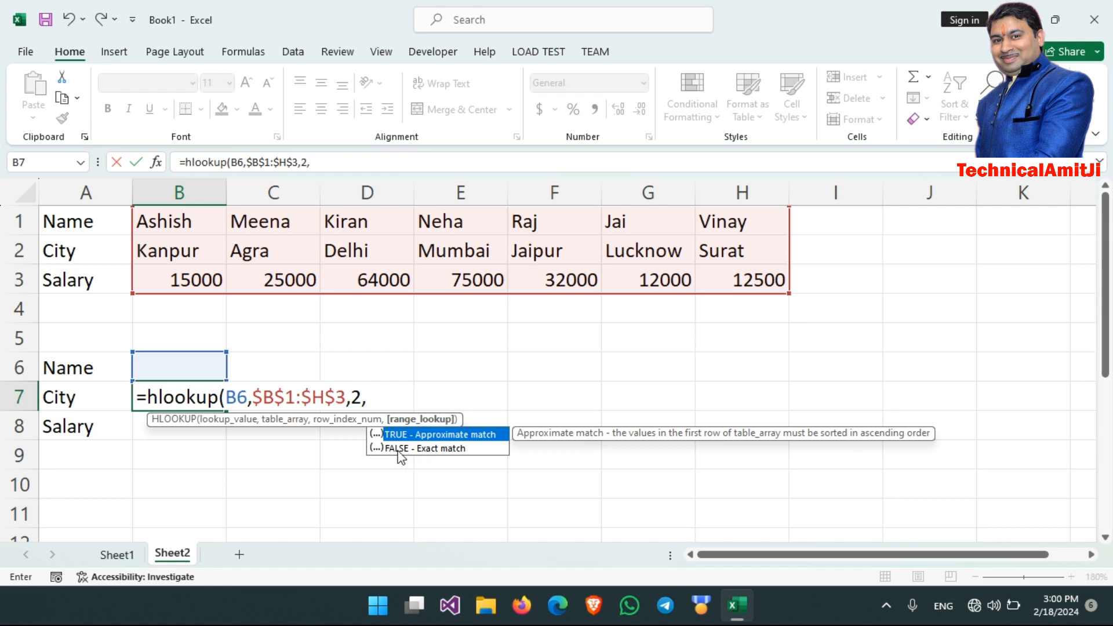
{"action": "type", "text": "0)"}
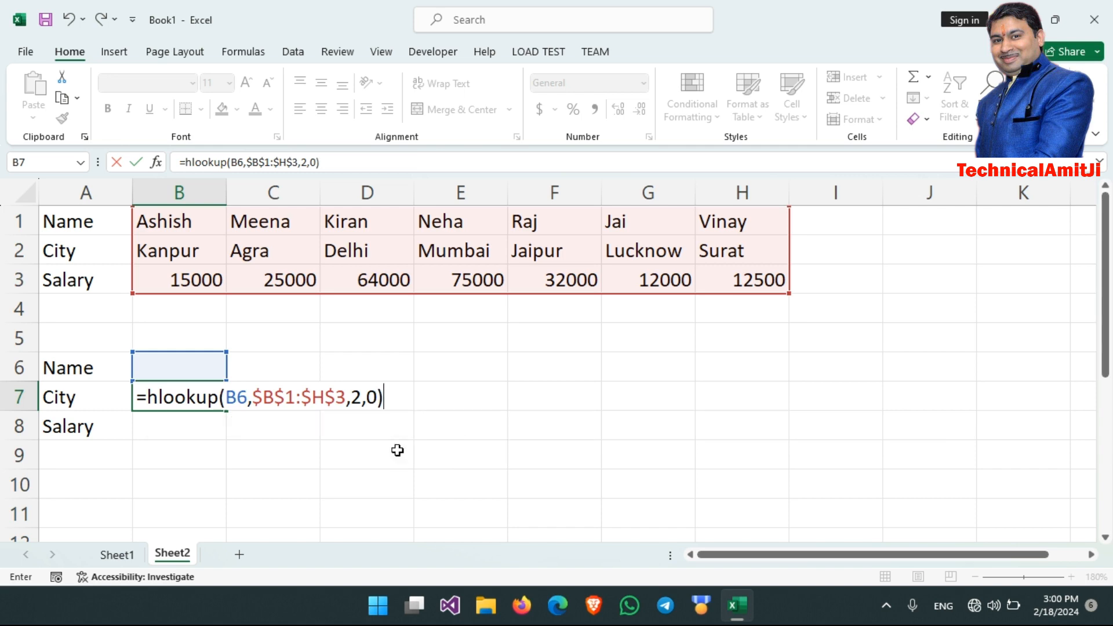
{"action": "key", "text": "Return"}
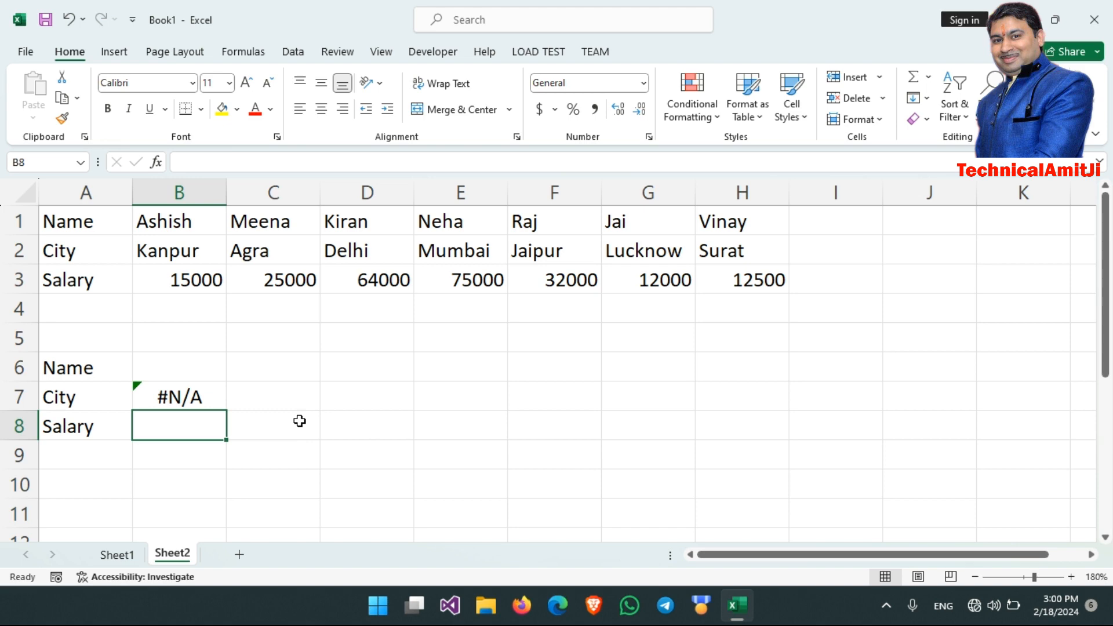
- Wrap the City formula in B7 in IFERROR with an empty string "" as the error value, and return to the name cell B6
{"action": "left_click", "coordinate": [203, 399]}
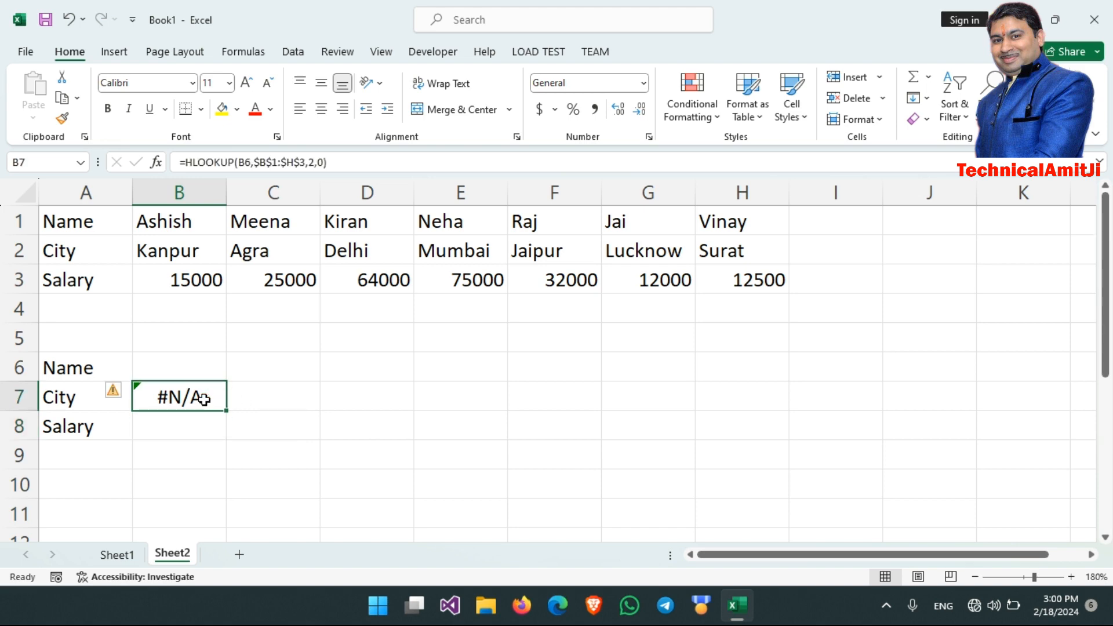
{"action": "double_click", "coordinate": [204, 400]}
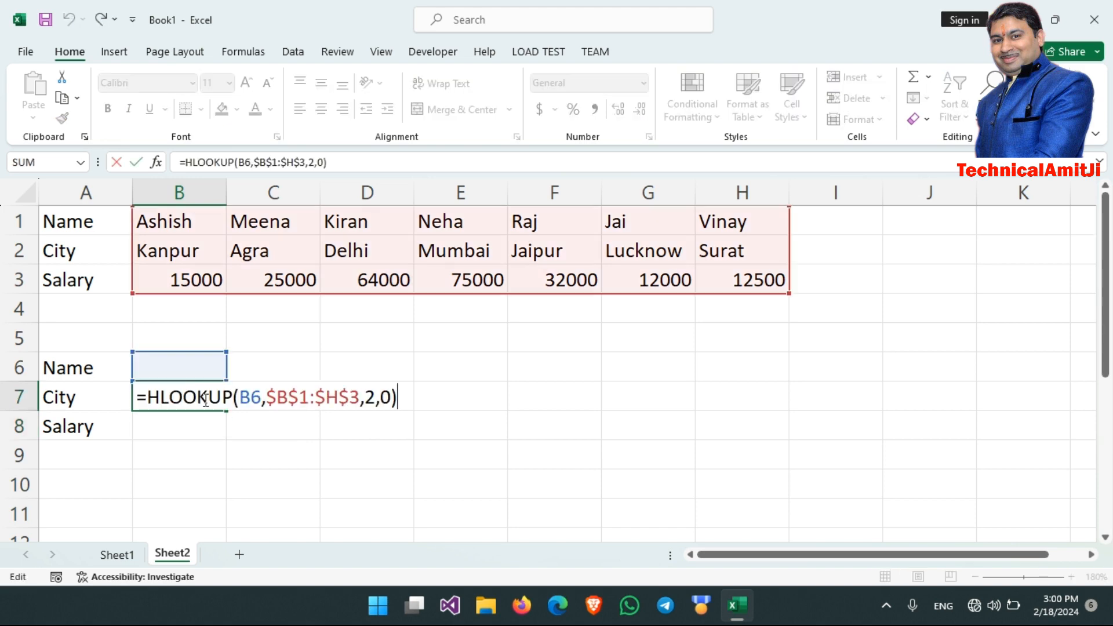
{"action": "left_click", "coordinate": [148, 396]}
{"action": "type", "text": "iferror"}
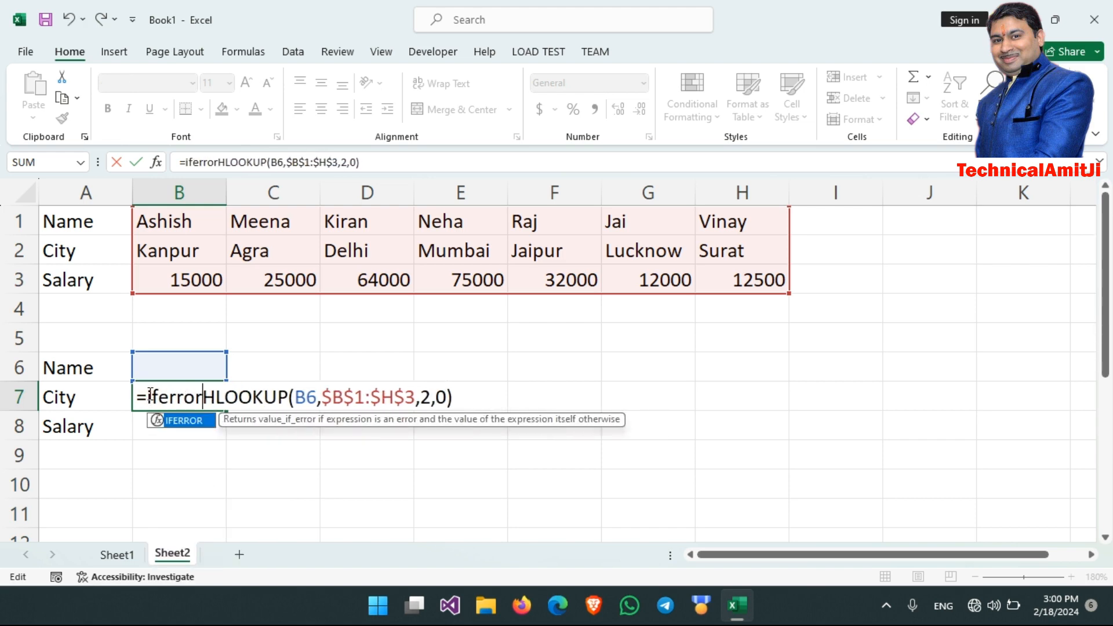
{"action": "type", "text": "("}
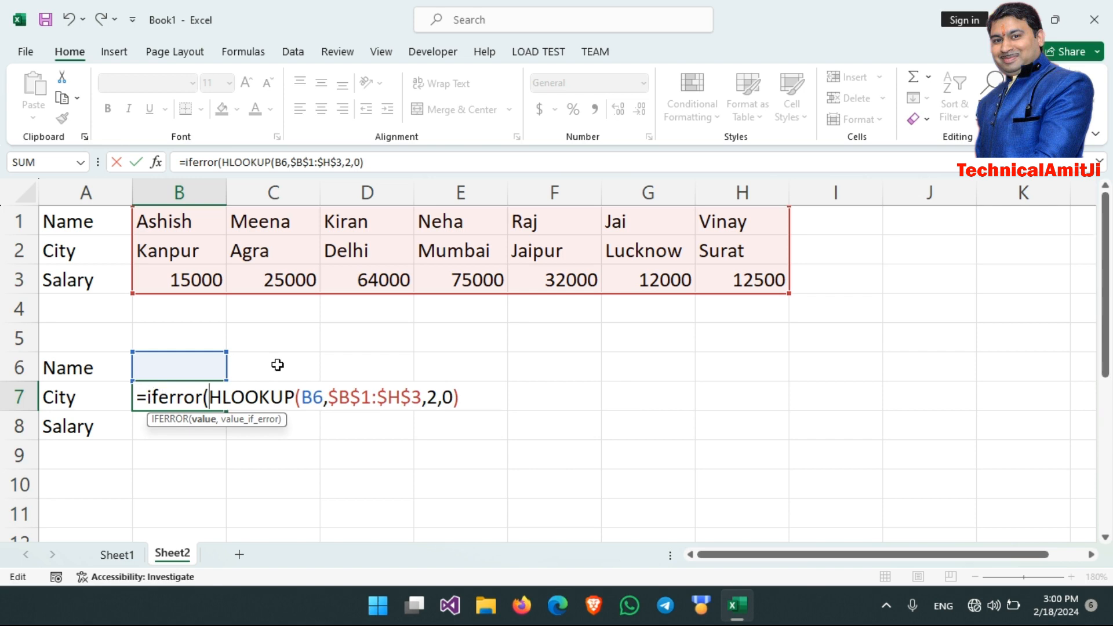
{"action": "type", "text": ",\"\")"}
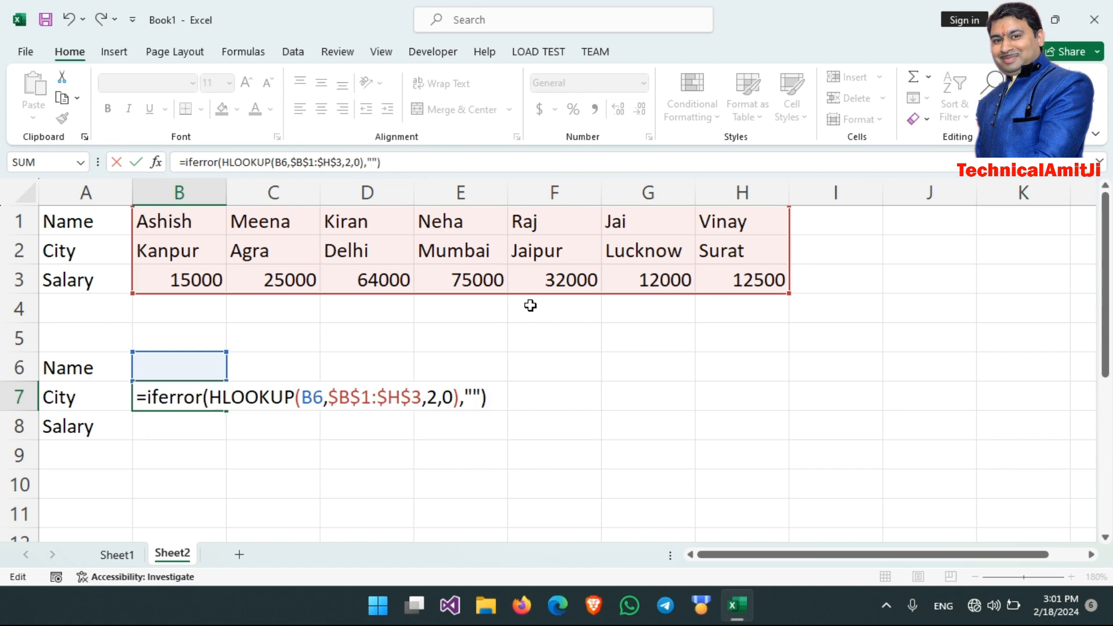
{"action": "key", "text": "Return"}
{"action": "key", "text": "Up"}
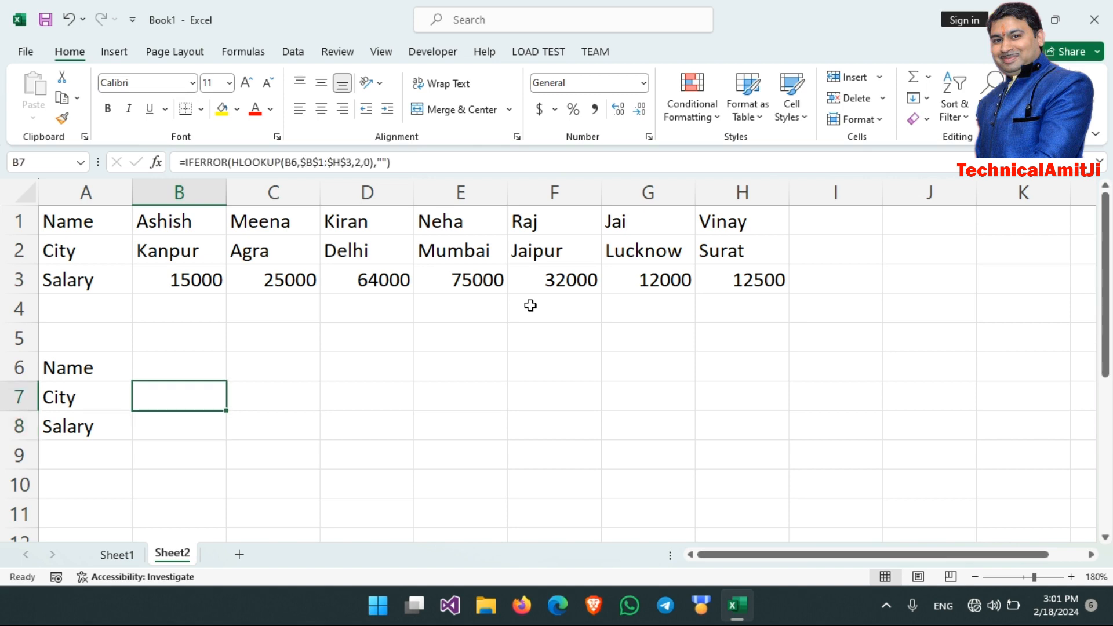
{"action": "key", "text": "Up"}
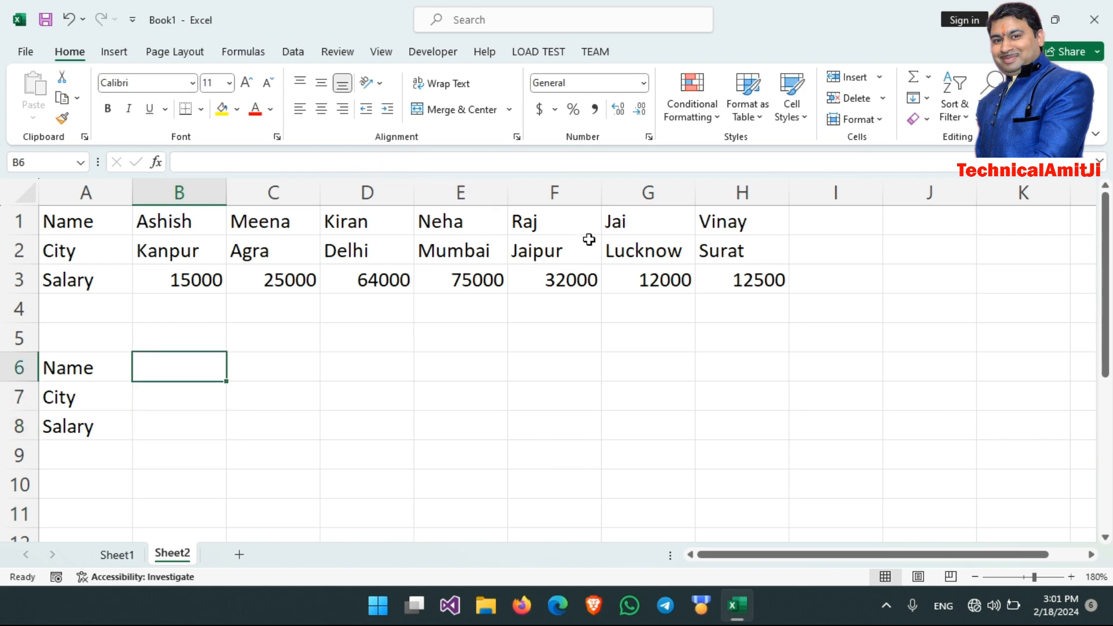
- Enter the first name of the person listed in F1 as the lookup name in B6
{"action": "type", "text": "Raj"}
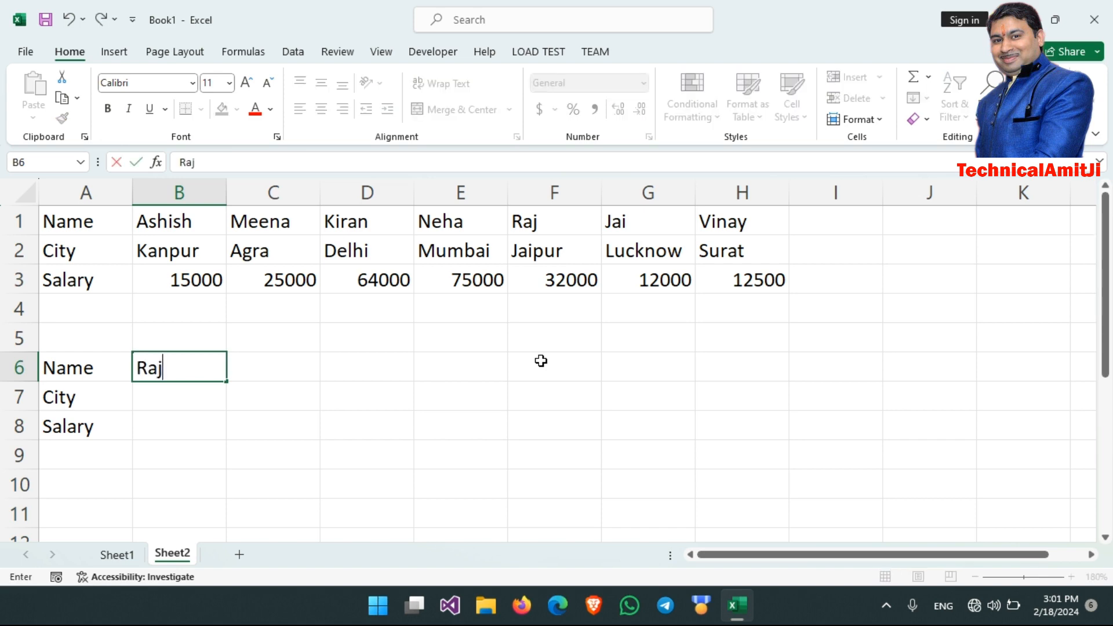
{"action": "key", "text": "Return"}
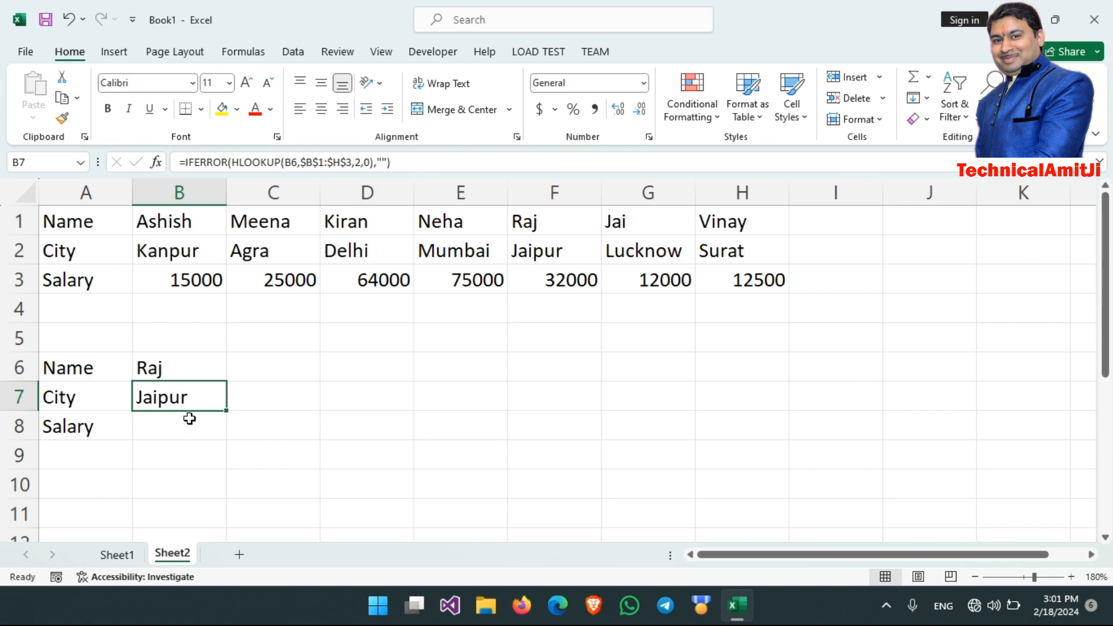
{"action": "left_click", "coordinate": [354, 186]}
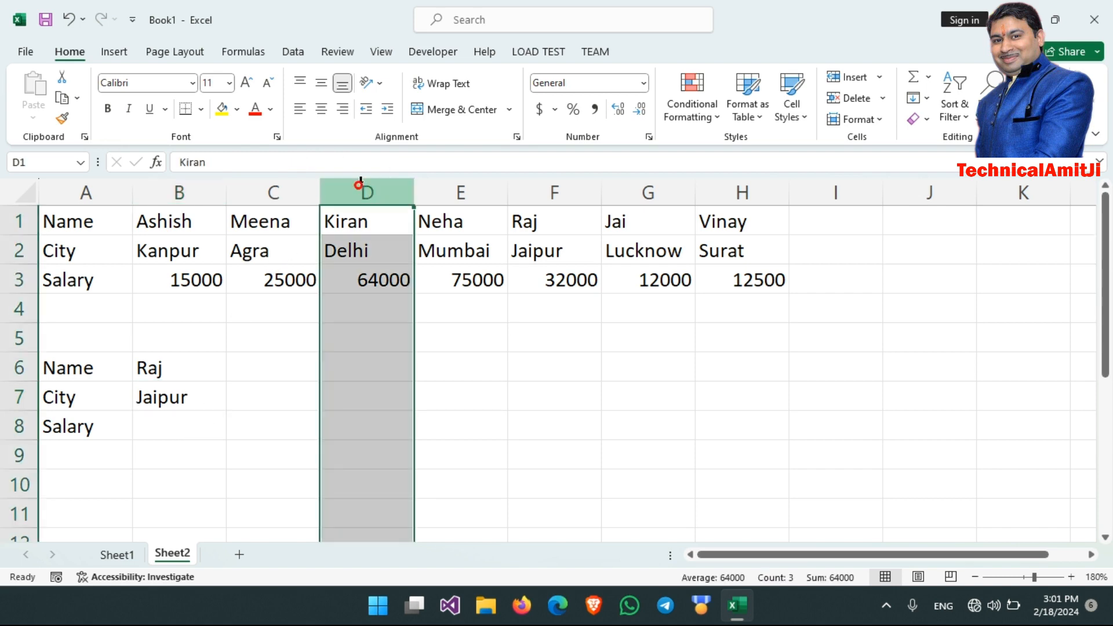
- Copy the full text of the IFERROR HLOOKUP formula from the City cell B7, leaving the formula as it is
{"action": "left_click", "coordinate": [170, 398]}
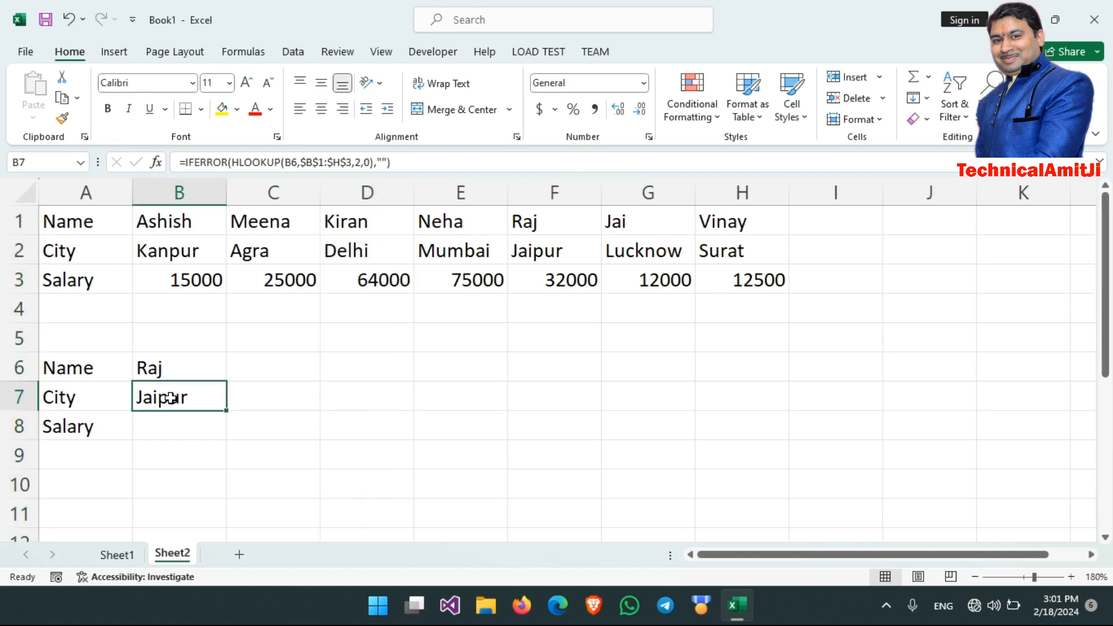
{"action": "key", "text": "F2"}
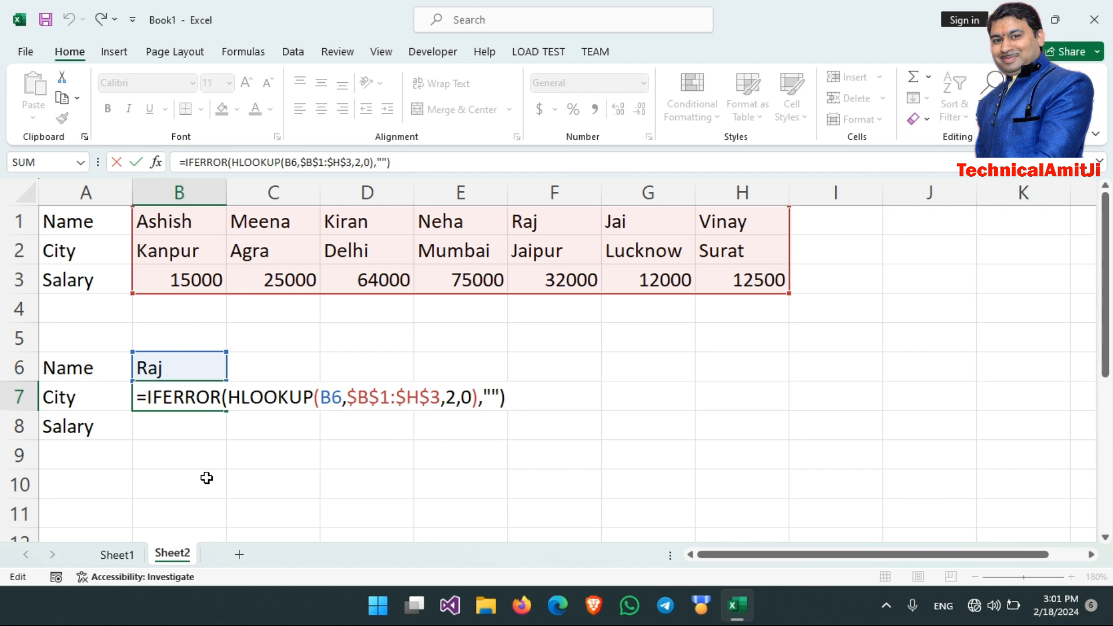
{"action": "key", "text": "shift+Left"}
{"action": "key", "text": "shift+Left"}
{"action": "key", "text": "shift+Left"}
{"action": "key", "text": "shift+Left"}
{"action": "key", "text": "shift+Left"}
{"action": "key", "text": "shift+Left"}
{"action": "key", "text": "shift+Left"}
{"action": "key", "text": "shift+Left"}
{"action": "key", "text": "shift+Left"}
{"action": "key", "text": "shift+Left"}
{"action": "key", "text": "shift+Left"}
{"action": "key", "text": "shift+Left"}
{"action": "key", "text": "shift+Left"}
{"action": "key", "text": "shift+Left"}
{"action": "key", "text": "shift+Left"}
{"action": "key", "text": "shift+Left"}
{"action": "key", "text": "shift+Left"}
{"action": "key", "text": "shift+Left"}
{"action": "key", "text": "shift+Left"}
{"action": "key", "text": "shift+Left"}
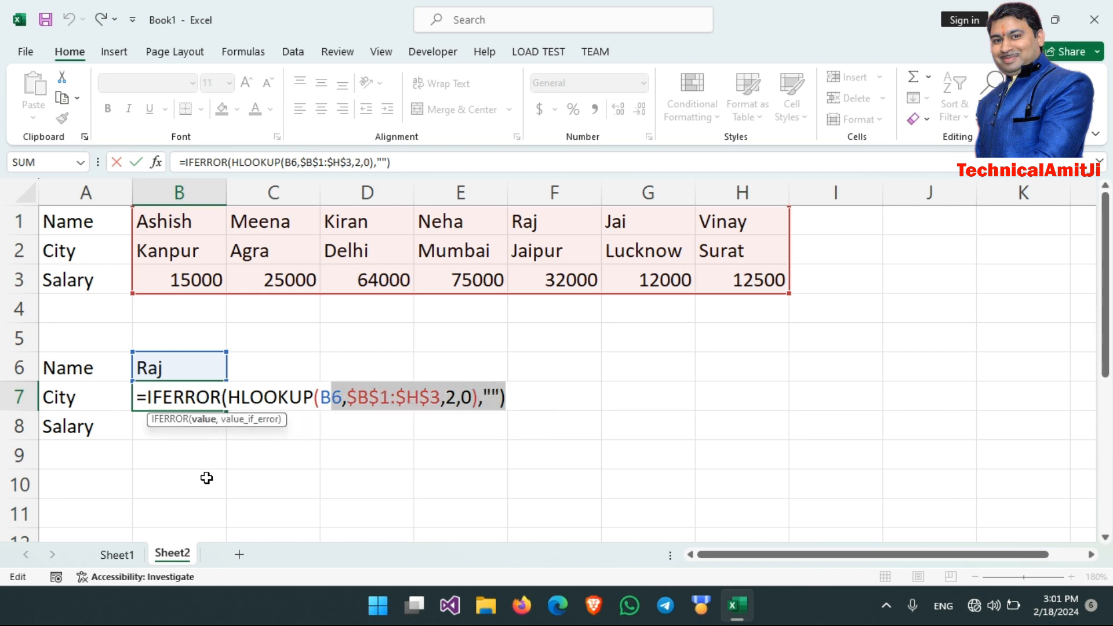
{"action": "key", "text": "shift+Left"}
{"action": "key", "text": "shift+Left"}
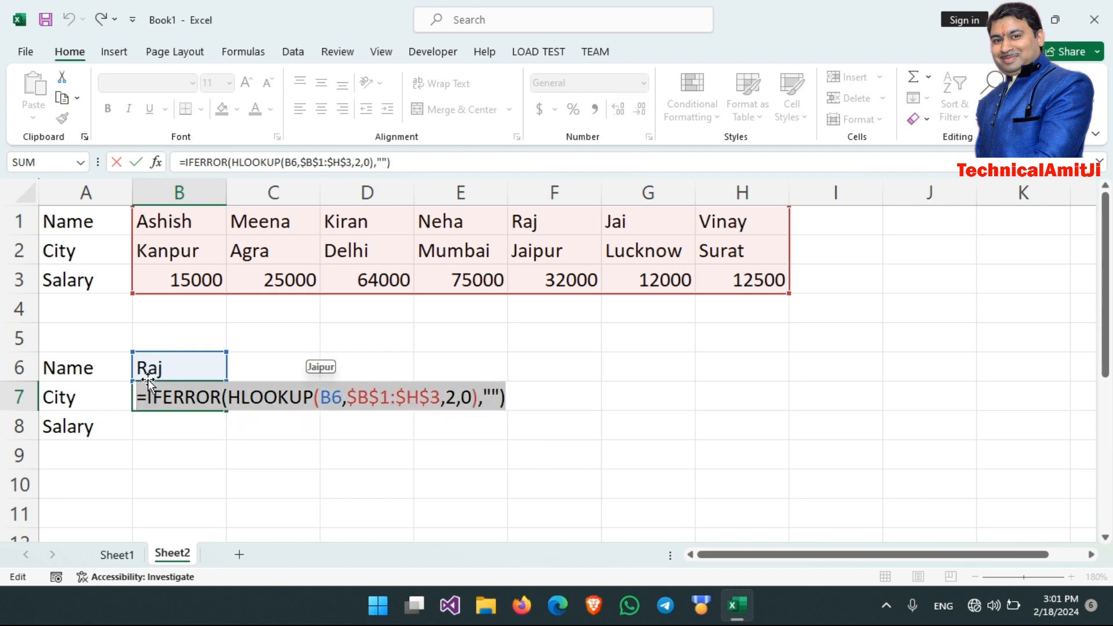
{"action": "key", "text": "ctrl+c"}
{"action": "key", "text": "Return"}
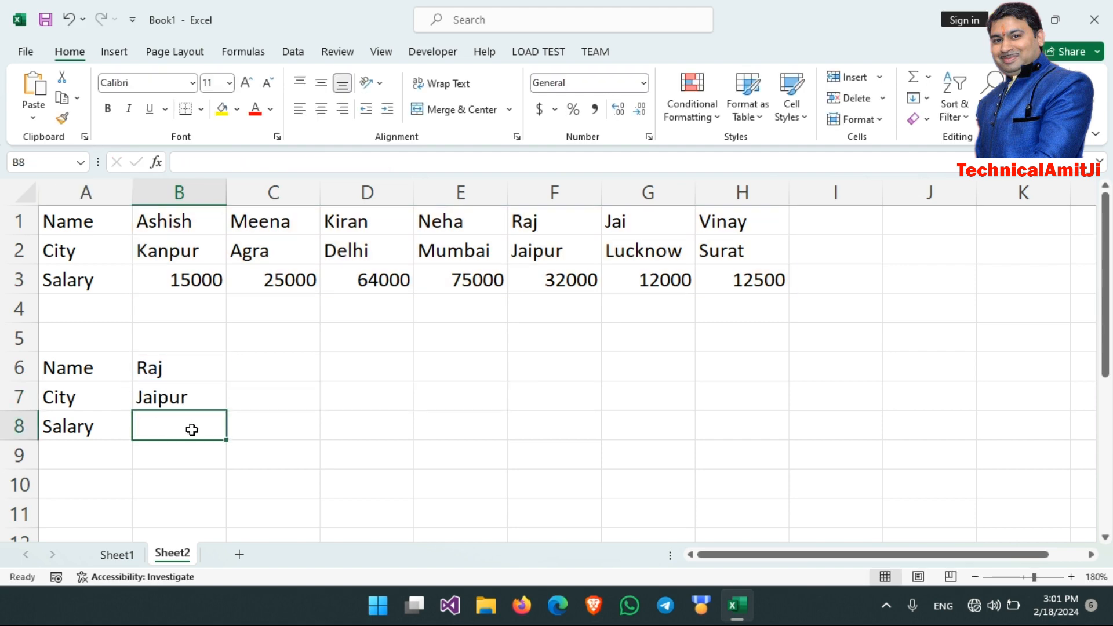
- Paste the copied formula text into the Salary cell B8, set its row index to 3, and enter it
{"action": "double_click", "coordinate": [192, 430]}
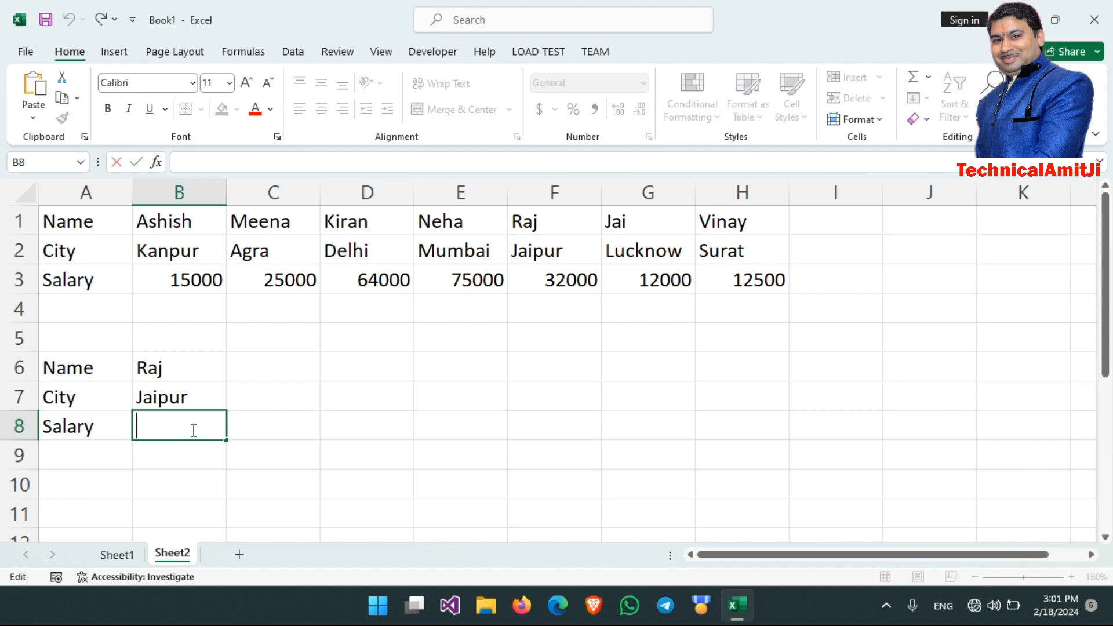
{"action": "left_click", "coordinate": [36, 87]}
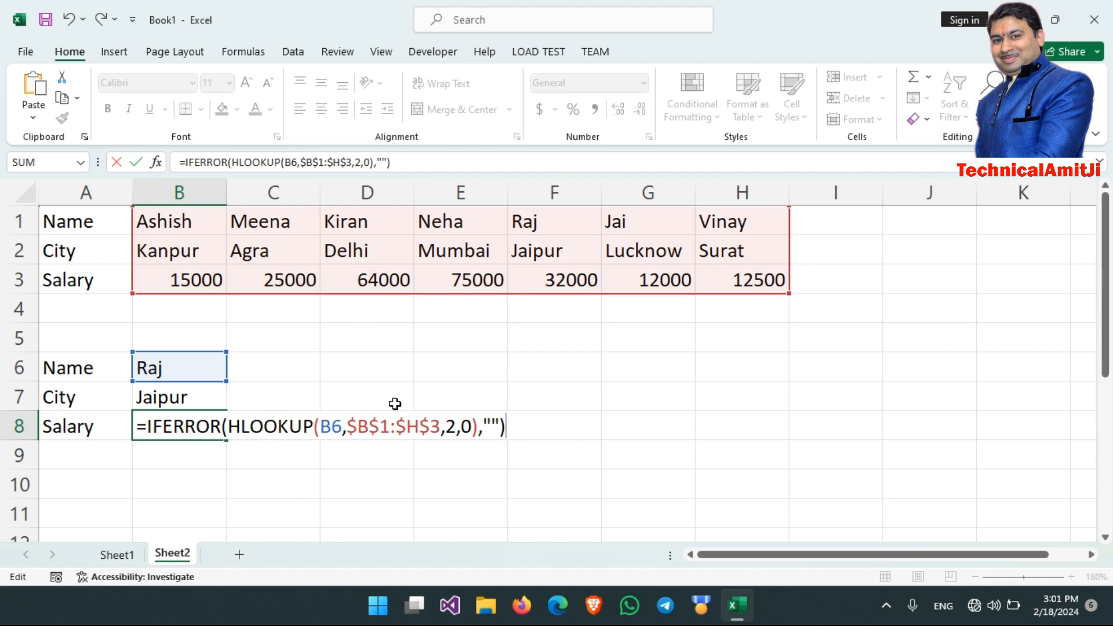
{"action": "left_click", "coordinate": [455, 427]}
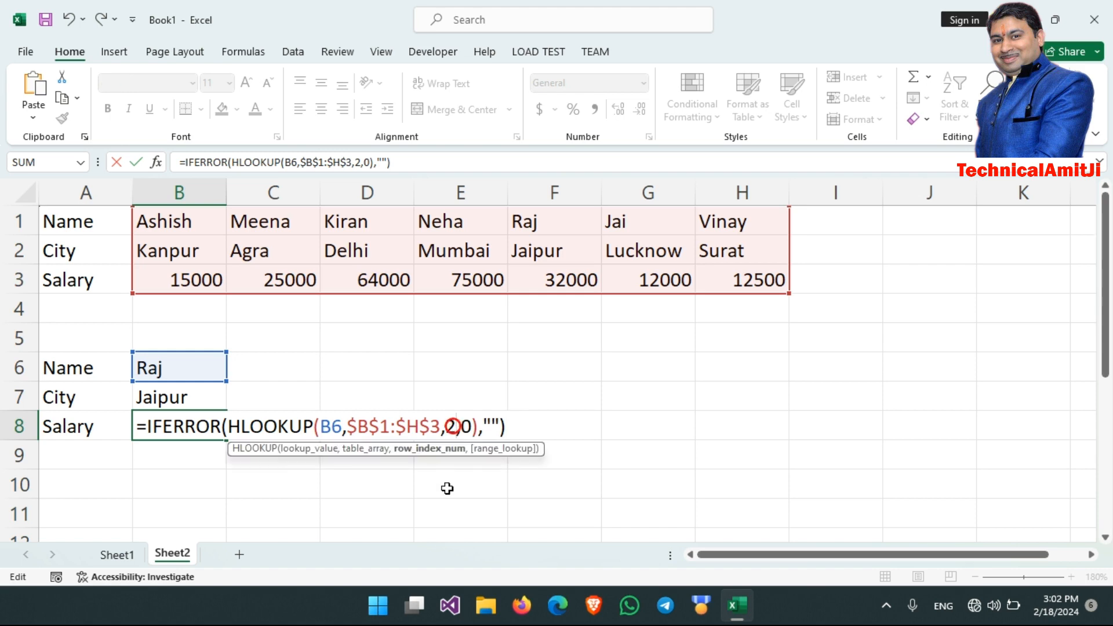
{"action": "key", "text": "BackSpace"}
{"action": "type", "text": "3"}
{"action": "key", "text": "Return"}
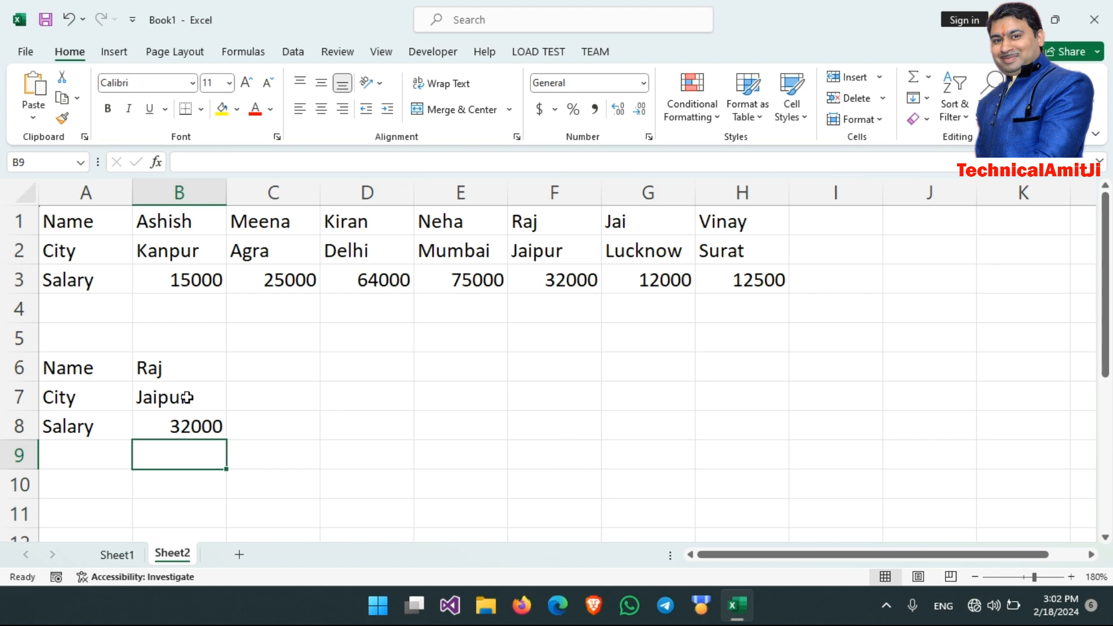
- Fill the City and Salary formulas in B7:B8 across to column H
{"action": "left_click_drag", "start_coordinate": [187, 397], "coordinate": [195, 425]}
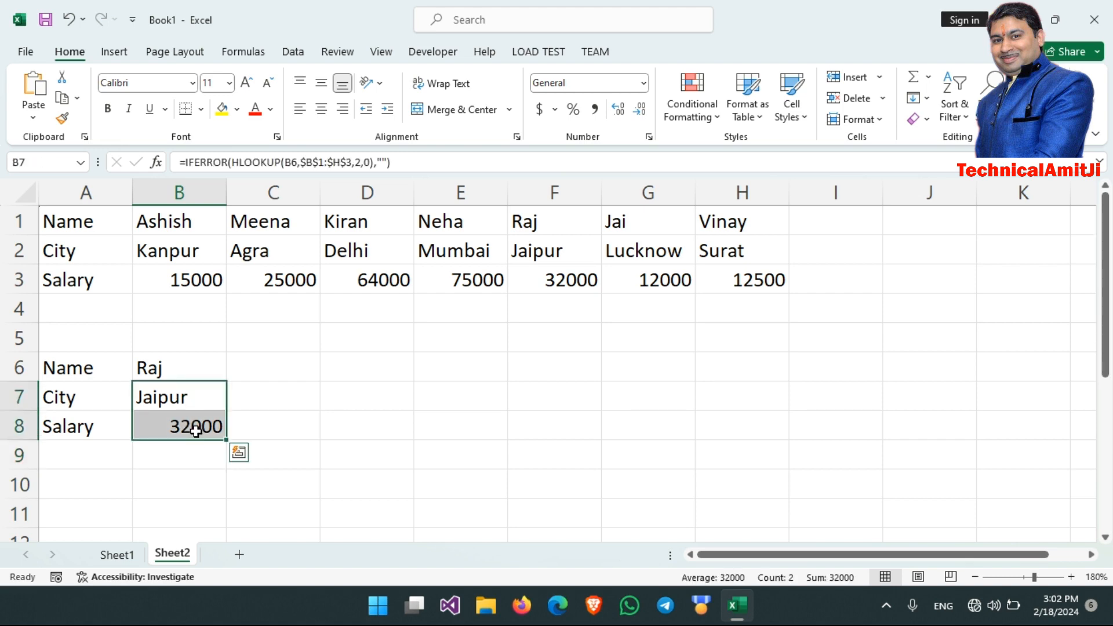
{"action": "left_click_drag", "start_coordinate": [226, 442], "coordinate": [768, 391]}
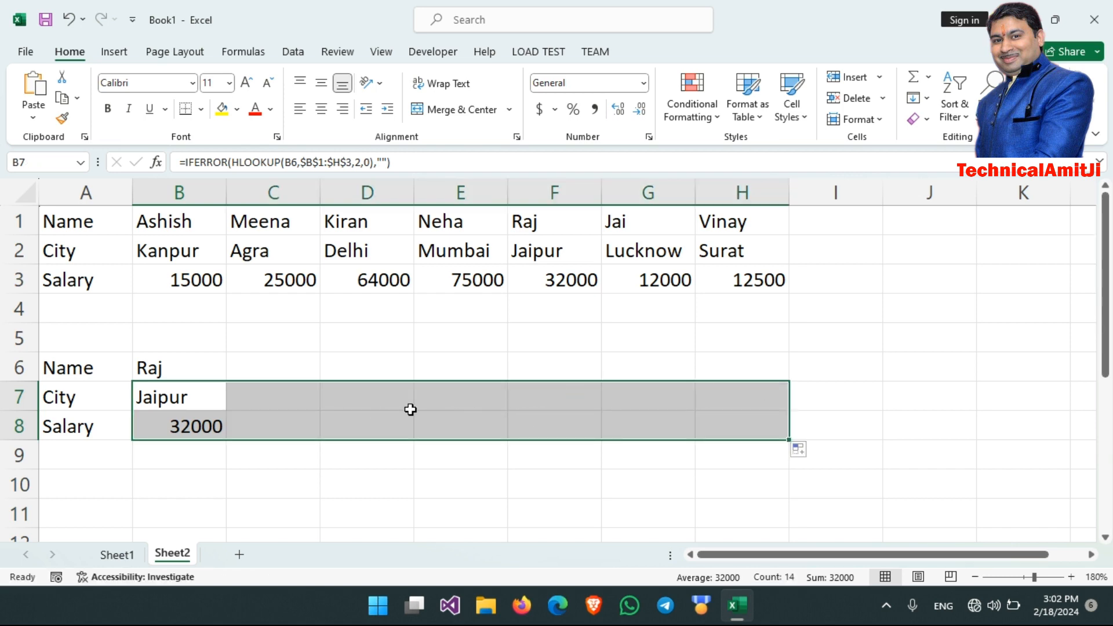
- Enter the name listed in D1 as the lookup name in C6 and the name listed in B1 in D6
{"action": "left_click", "coordinate": [266, 363]}
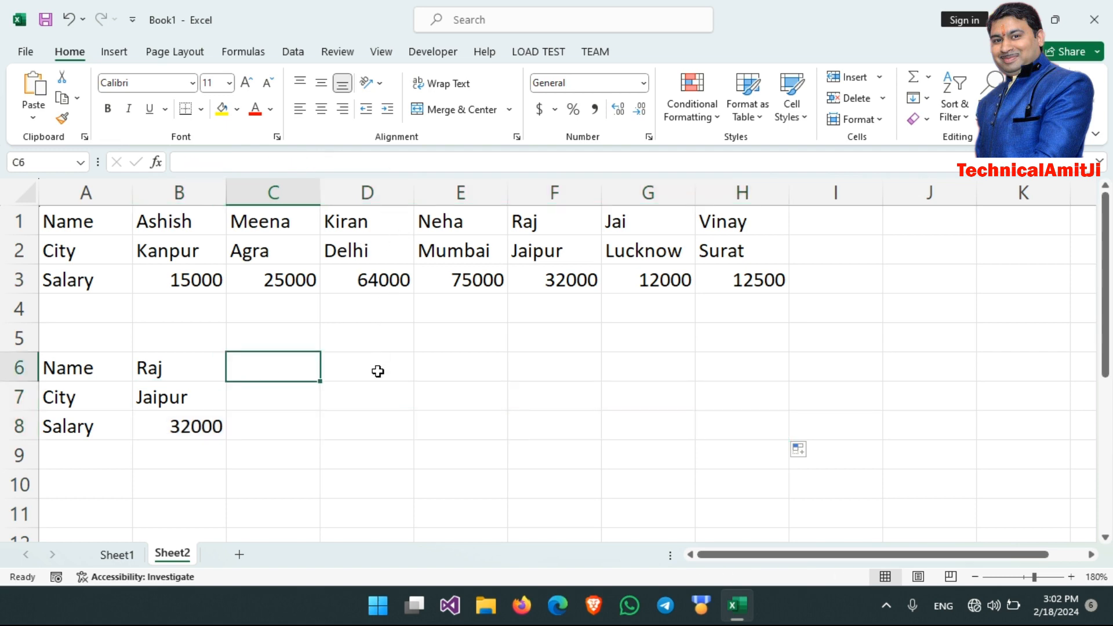
{"action": "type", "text": "Kiran"}
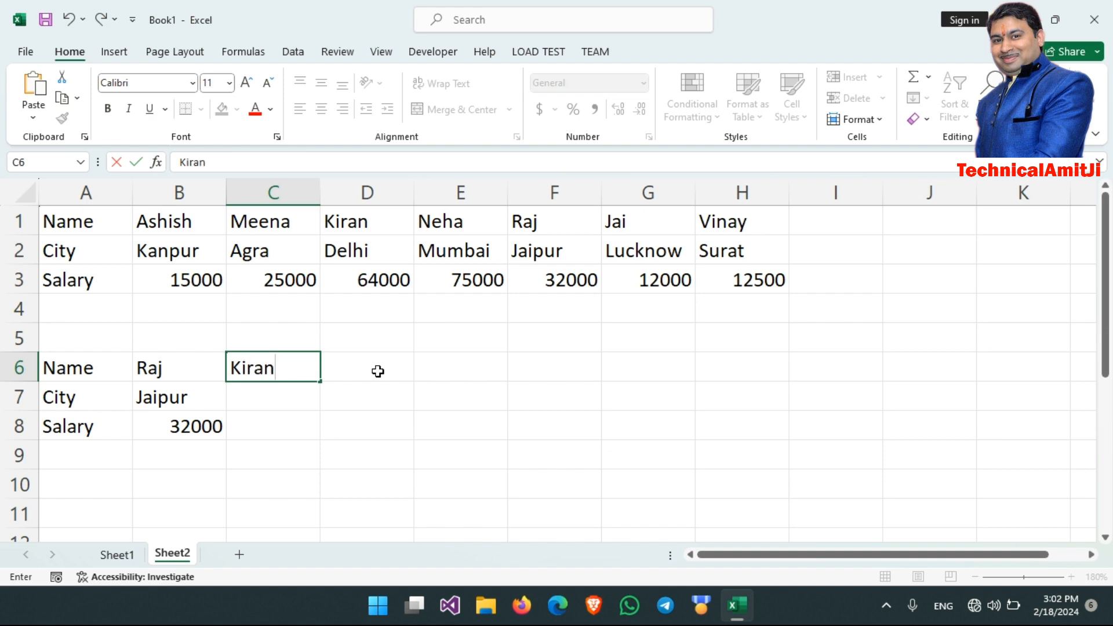
{"action": "key", "text": "Return"}
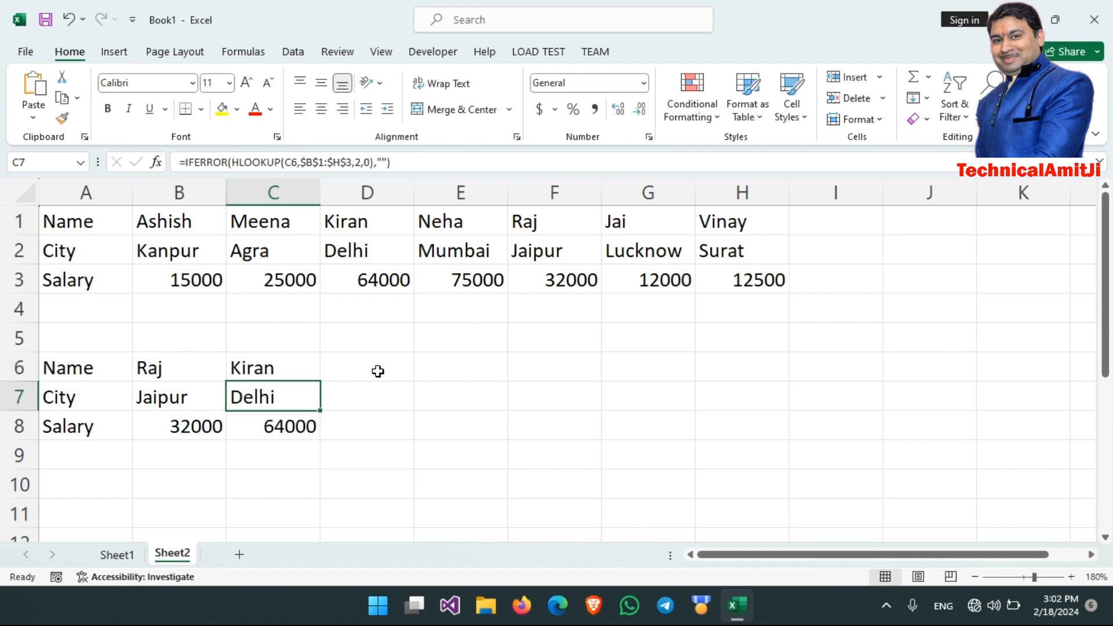
{"action": "left_click", "coordinate": [377, 371]}
{"action": "type", "text": "Ashish"}
{"action": "key", "text": "Return"}
{"action": "left_click", "coordinate": [505, 481]}
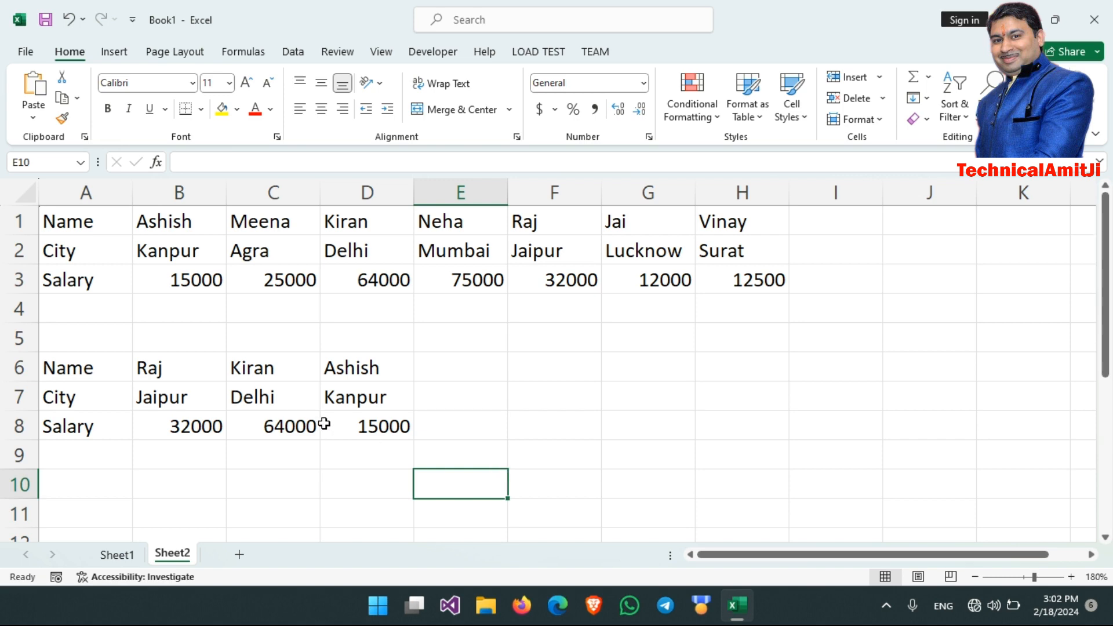
- Review the row index argument in the City formula in B7 and the Salary formula in B8 without changing them
{"action": "left_click", "coordinate": [199, 399]}
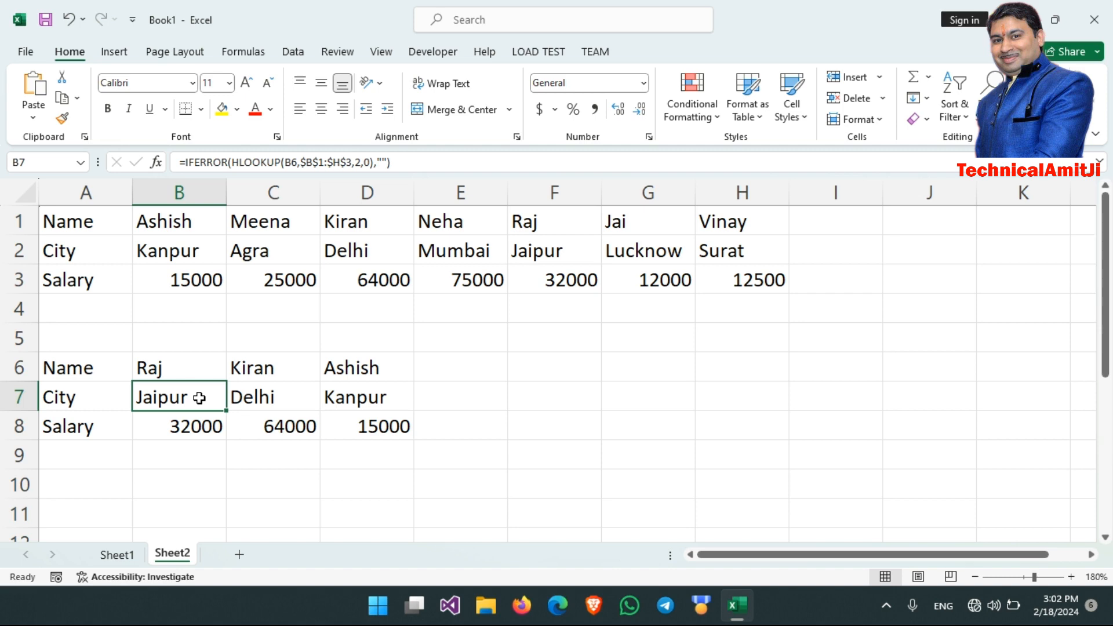
{"action": "double_click", "coordinate": [199, 399]}
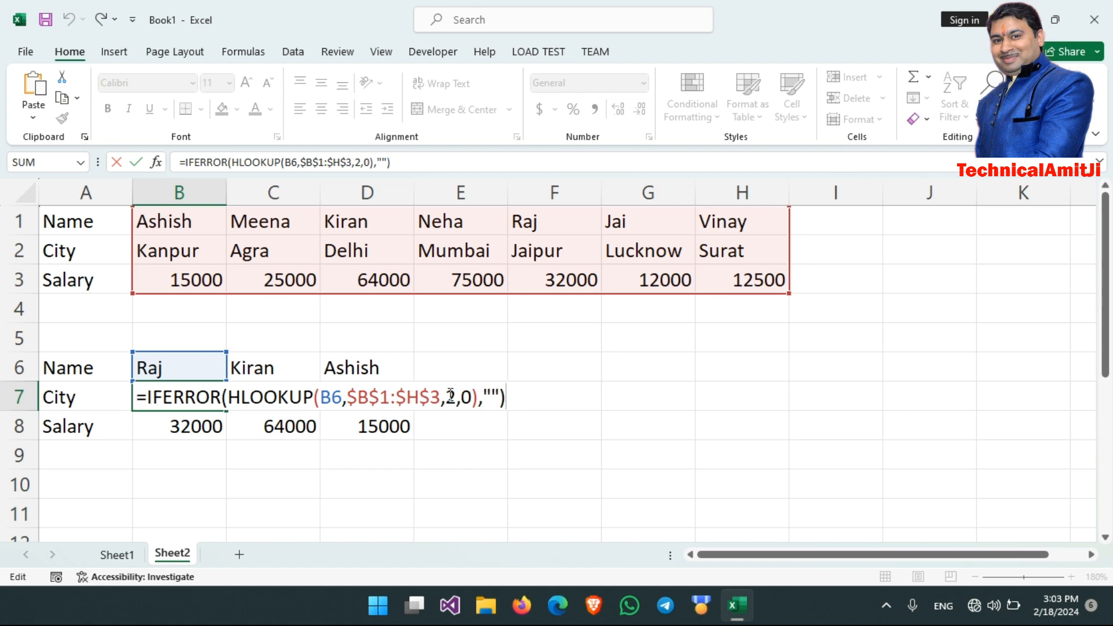
{"action": "key", "text": "Return"}
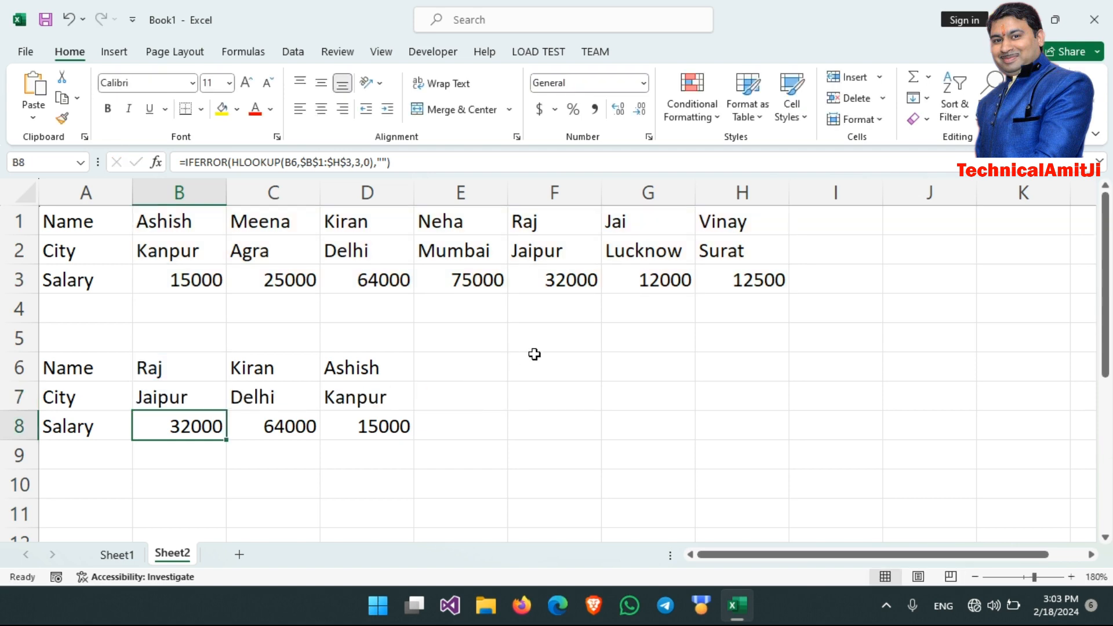
{"action": "key", "text": "F2"}
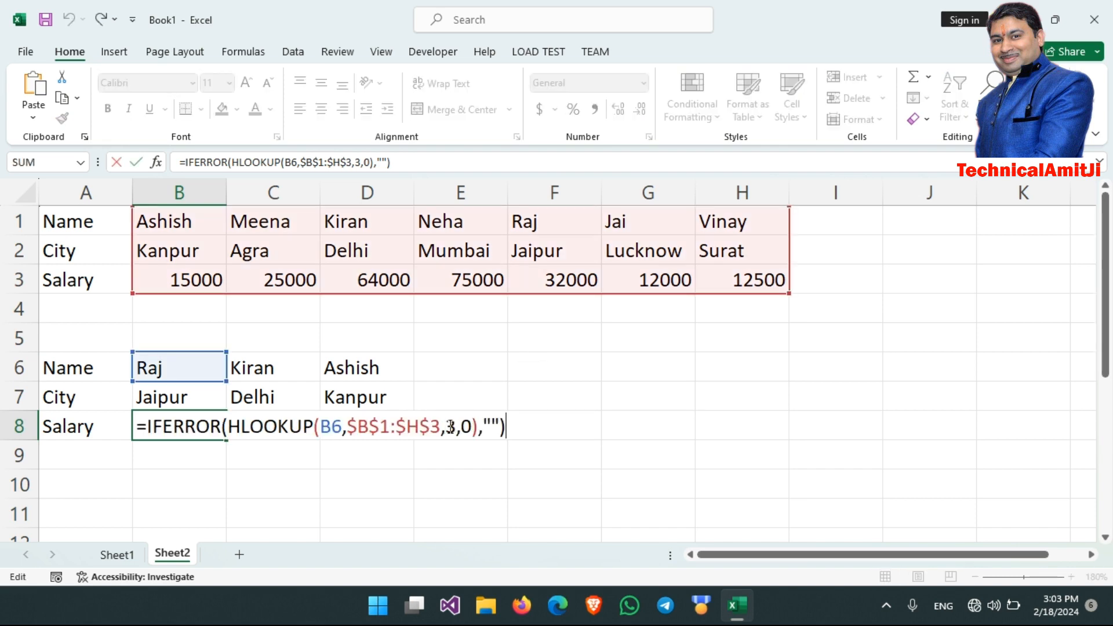
{"action": "key", "text": "Return"}
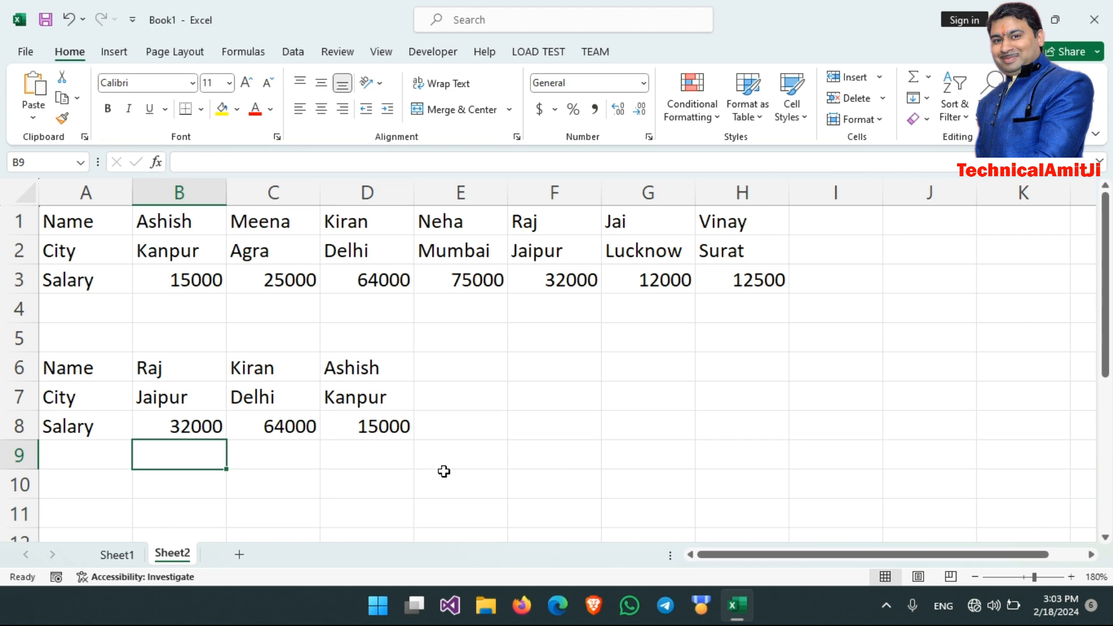